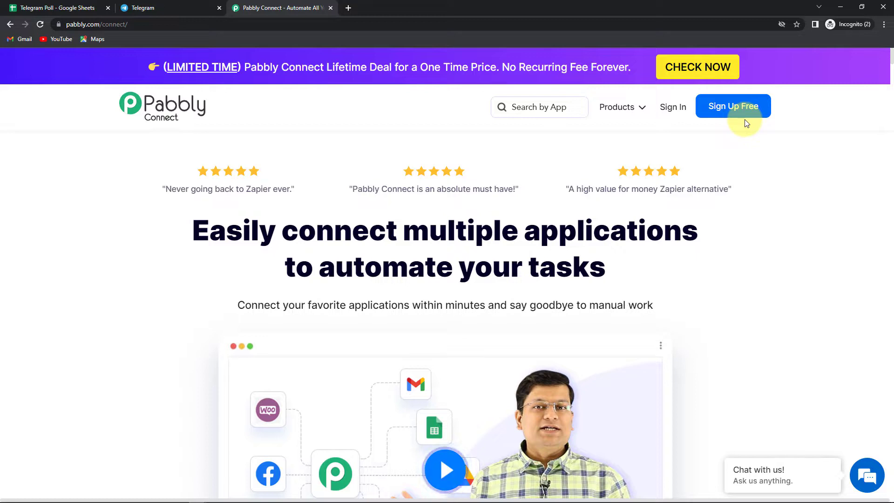
- Sign in, open Pabbly Connect and create a workflow named 'Google Sheets Telegram Bot Integration'
{"action": "left_click", "coordinate": [673, 107]}
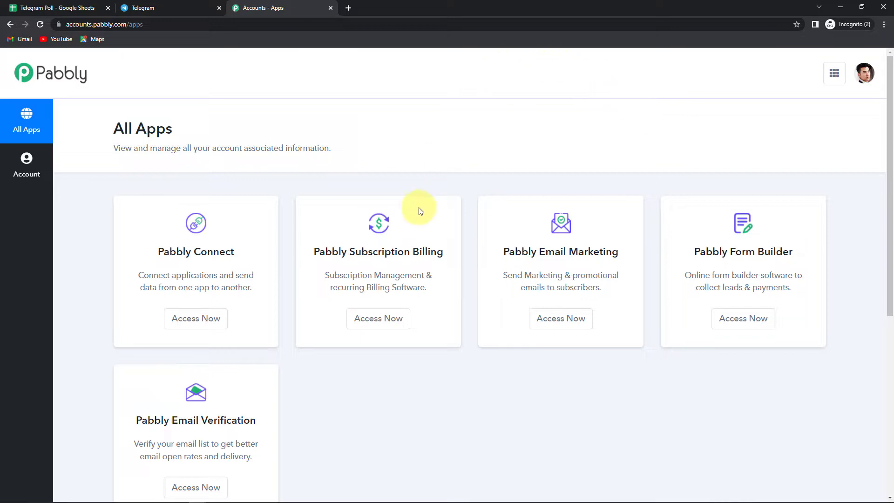
{"action": "left_click", "coordinate": [200, 320]}
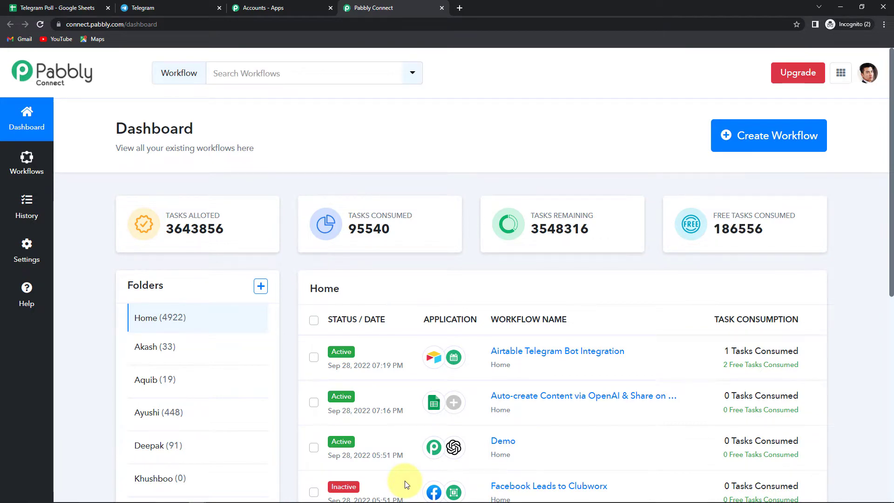
{"action": "mouse_move", "coordinate": [804, 172]}
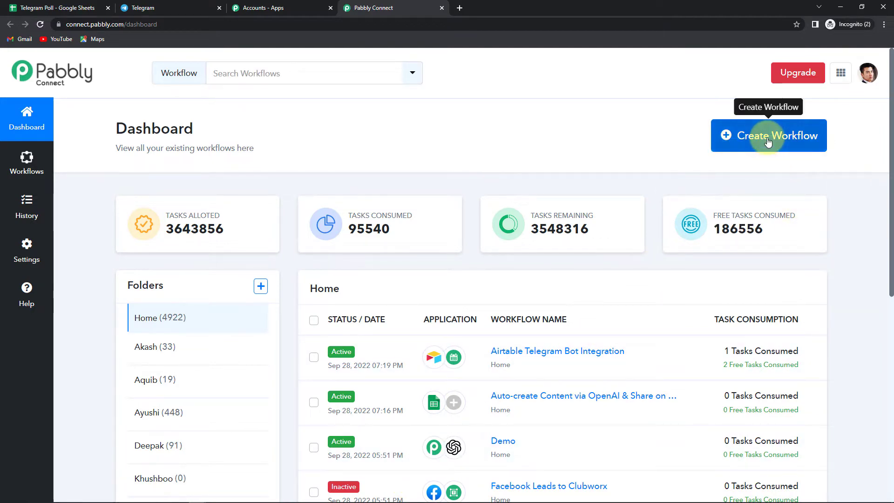
{"action": "left_click", "coordinate": [766, 140]}
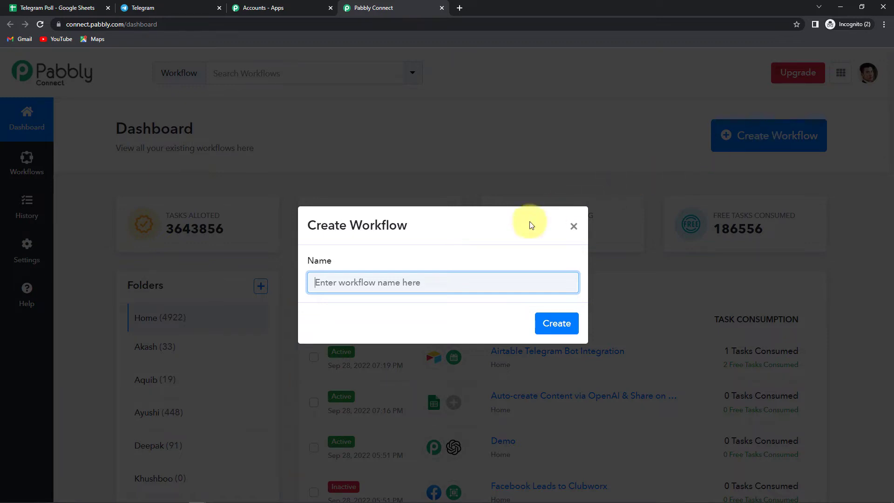
{"action": "left_click", "coordinate": [481, 280]}
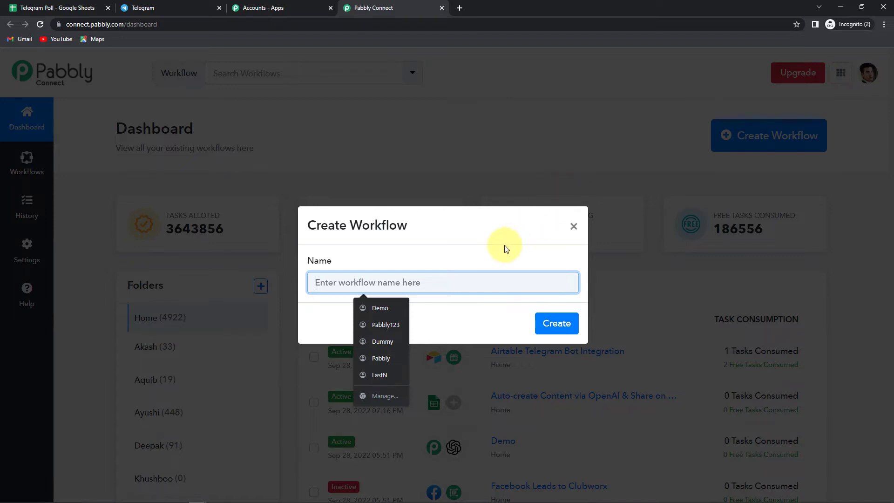
{"action": "type", "text": "Goog"}
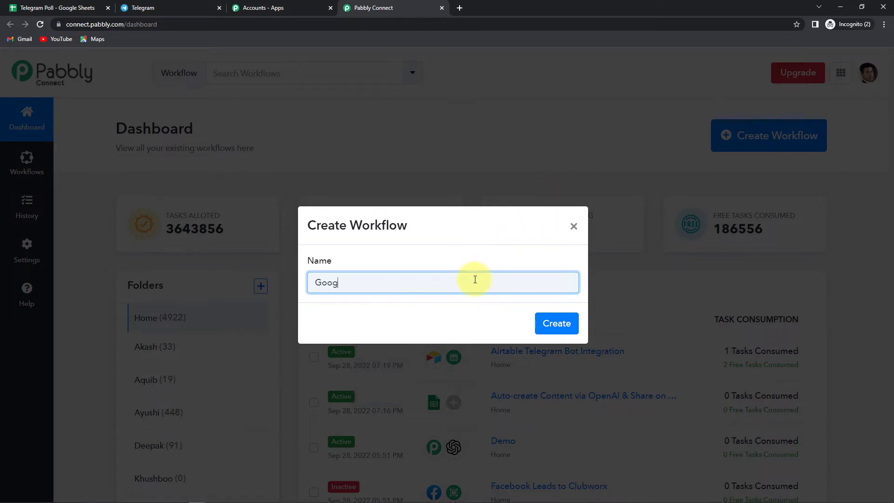
{"action": "type", "text": "le Sheets Telegram Bot Integr"}
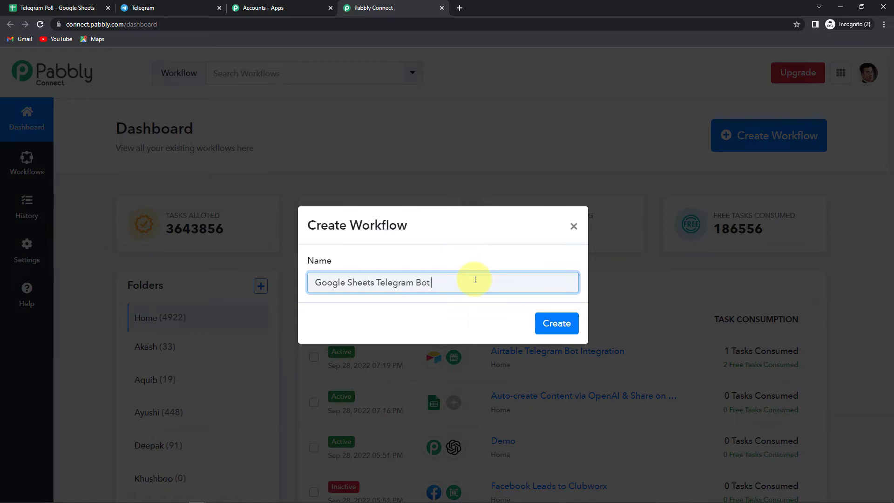
{"action": "type", "text": "ation"}
{"action": "left_click", "coordinate": [564, 329]}
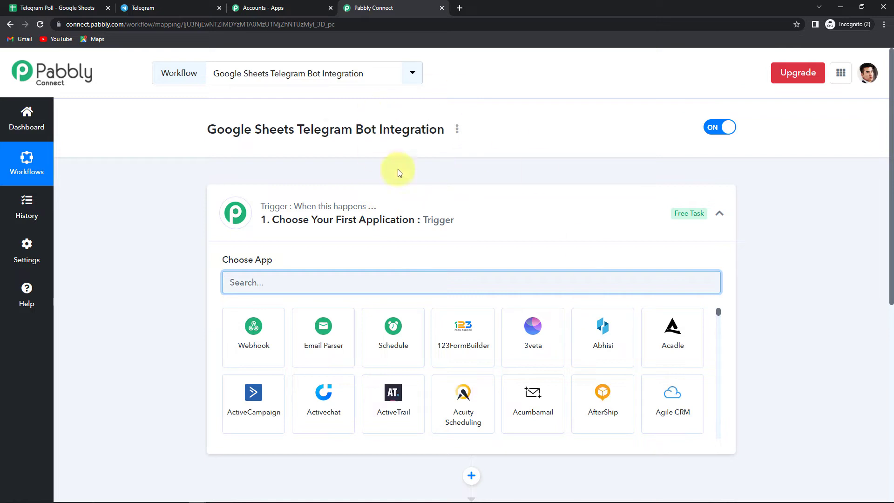
- Search 'google' and choose Google Sheets as the trigger app
{"action": "scroll", "coordinate": [433, 334], "scroll_direction": "down", "scroll_amount": 3}
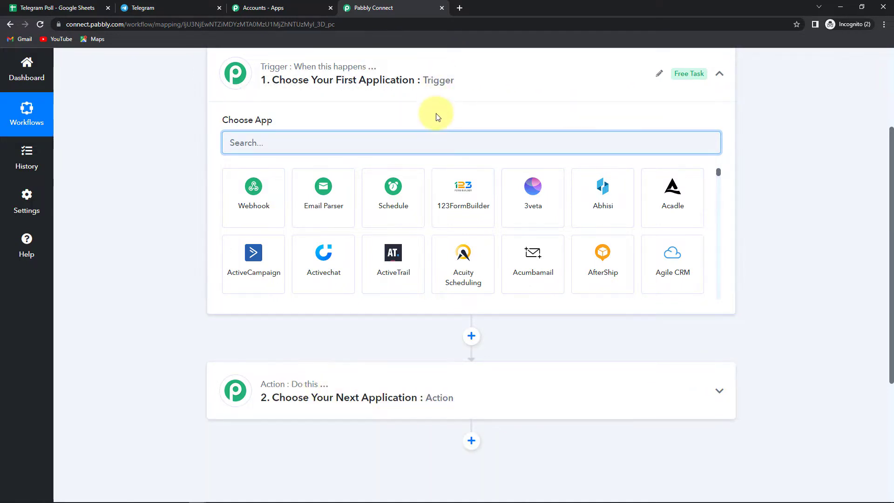
{"action": "scroll", "coordinate": [437, 117], "scroll_direction": "up", "scroll_amount": 3}
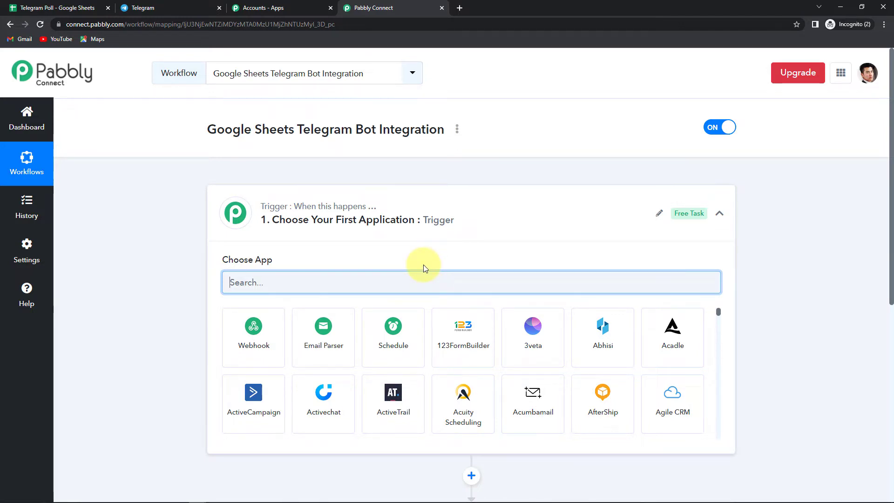
{"action": "scroll", "coordinate": [423, 268], "scroll_direction": "down", "scroll_amount": 3}
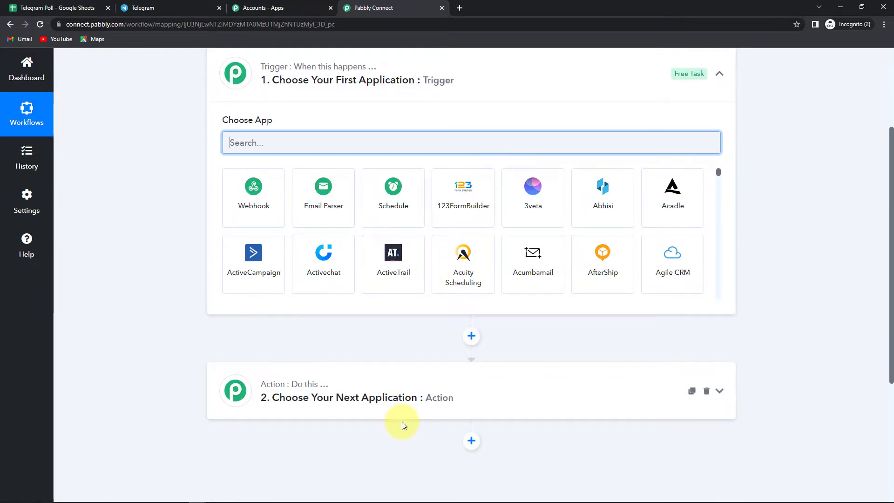
{"action": "scroll", "coordinate": [402, 420], "scroll_direction": "up", "scroll_amount": 2}
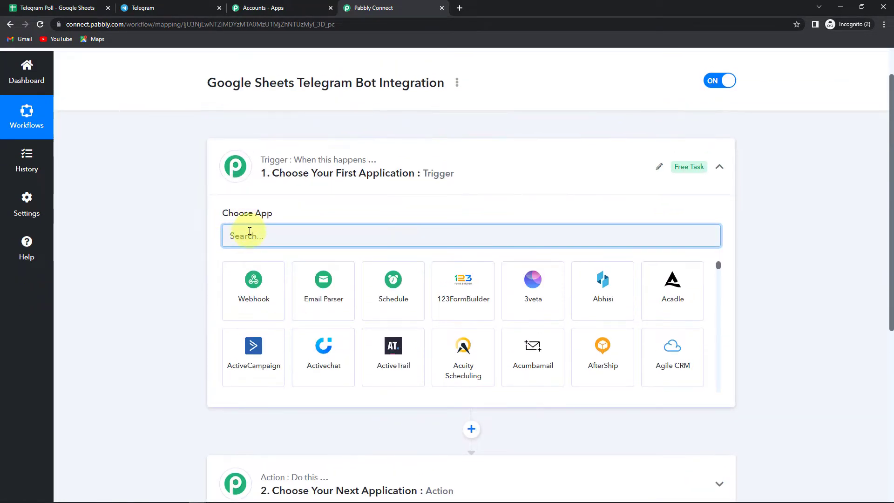
{"action": "type", "text": "google"}
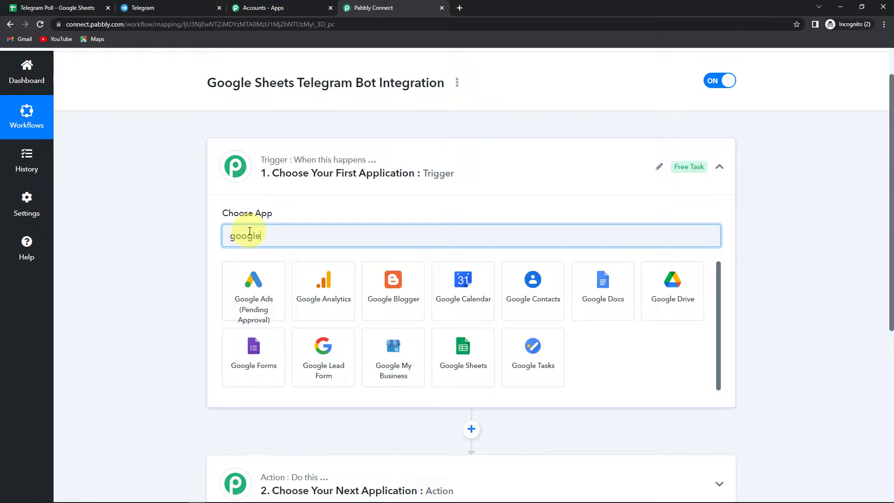
{"action": "left_click", "coordinate": [446, 371]}
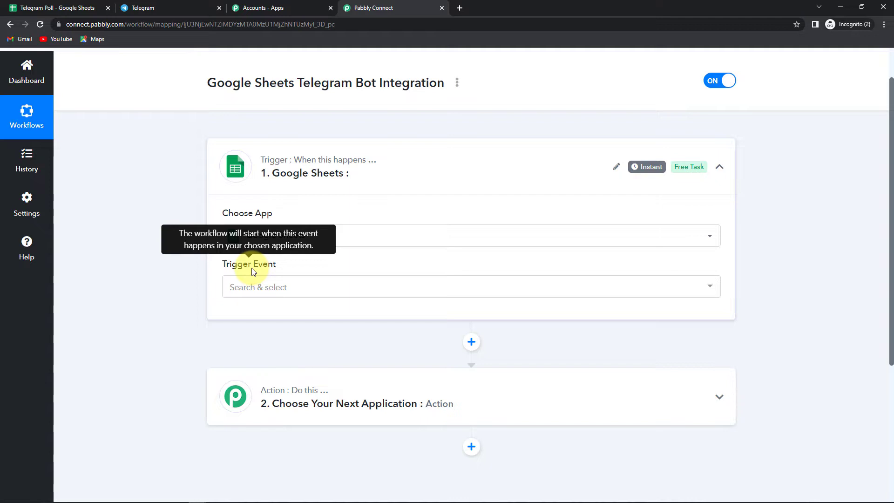
- Set the trigger event to New or Updated Spreadsheet Row and copy the webhook URL
{"action": "left_click", "coordinate": [253, 288]}
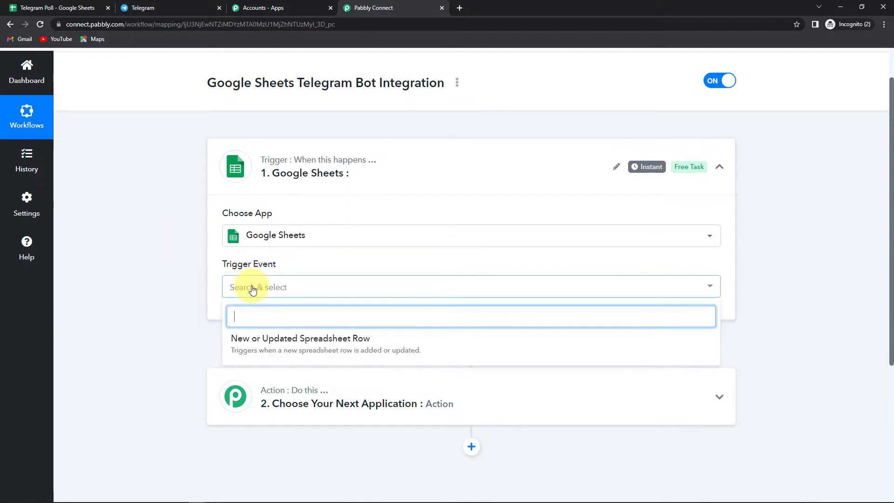
{"action": "left_click", "coordinate": [259, 340]}
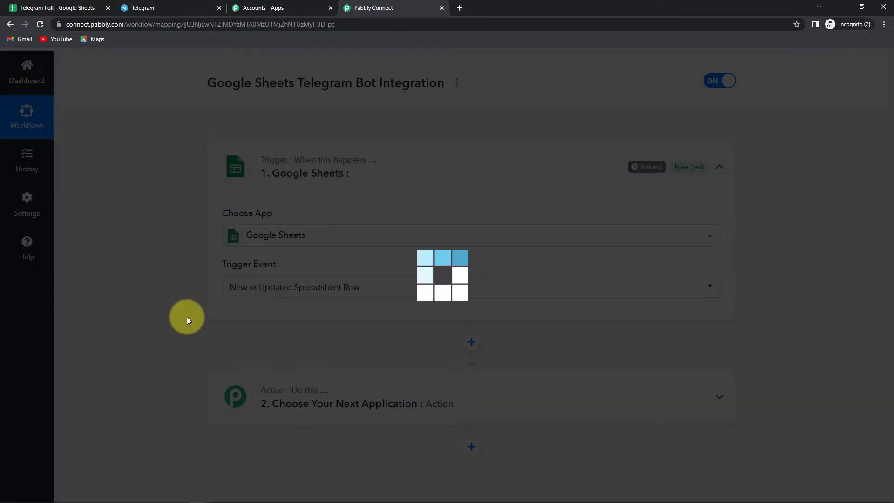
{"action": "scroll", "coordinate": [186, 316], "scroll_direction": "down", "scroll_amount": 1}
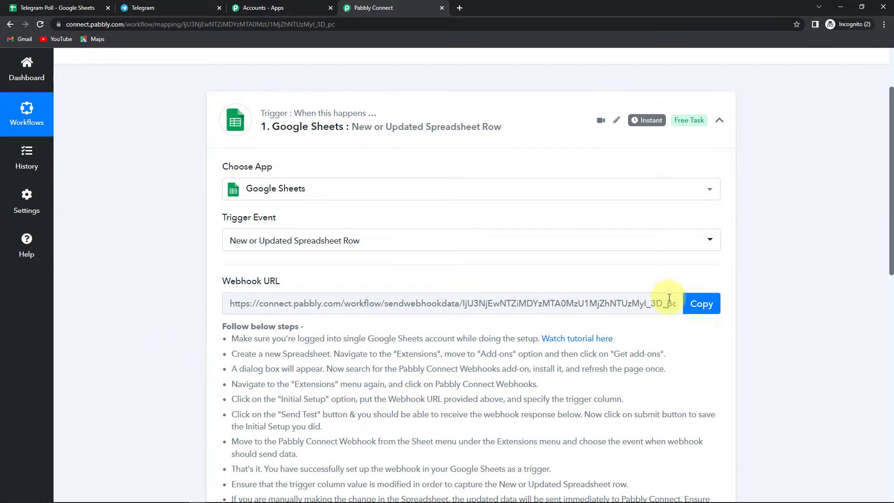
{"action": "left_click", "coordinate": [700, 303]}
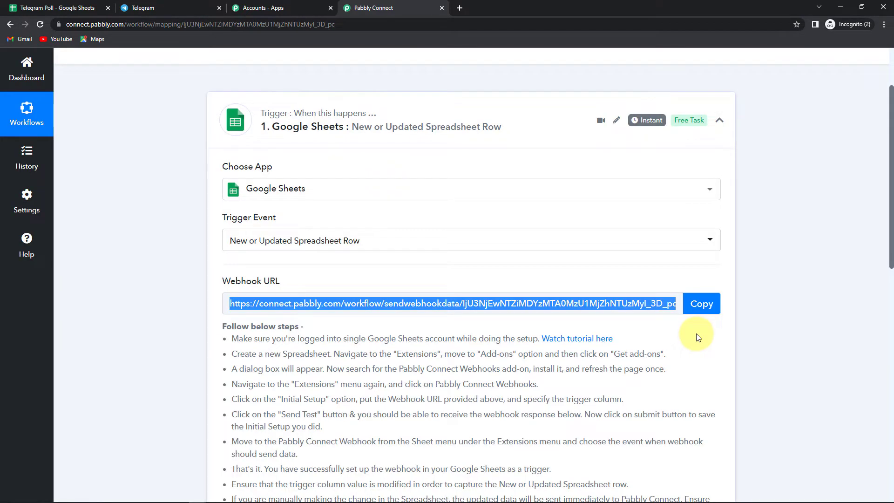
- Switch to the Telegram Poll spreadsheet with its quiz questions, options, answers and closed dates
{"action": "key", "text": "ctrl+1"}
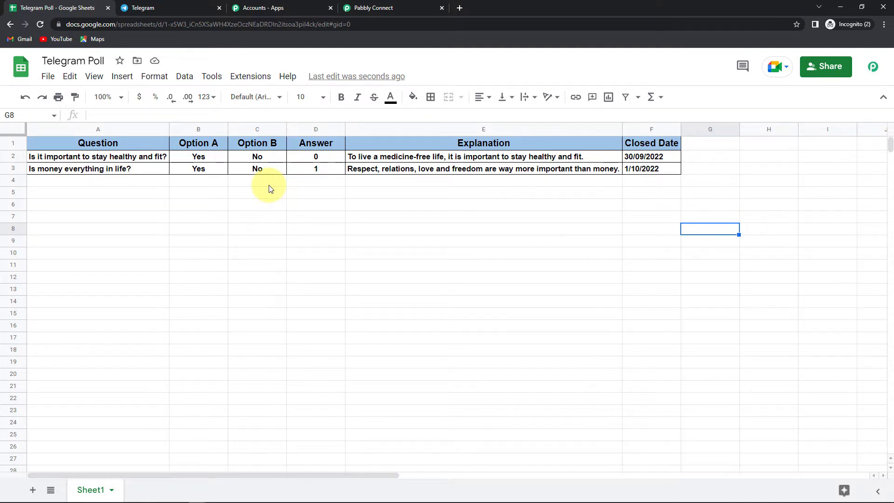
- Search the add-ons marketplace for 'pabbly', confirm Pabbly Connect Webhooks is installed, and close it
{"action": "left_click", "coordinate": [243, 78]}
{"action": "mouse_move", "coordinate": [261, 100]}
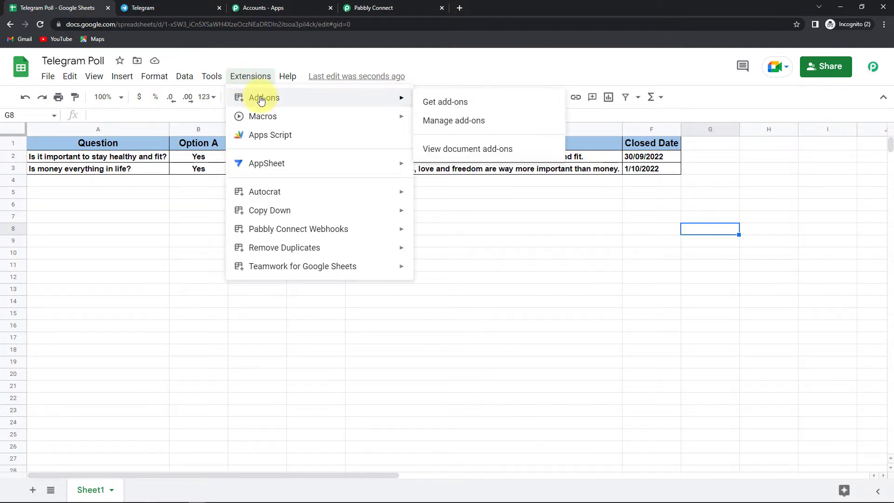
{"action": "left_click", "coordinate": [442, 104]}
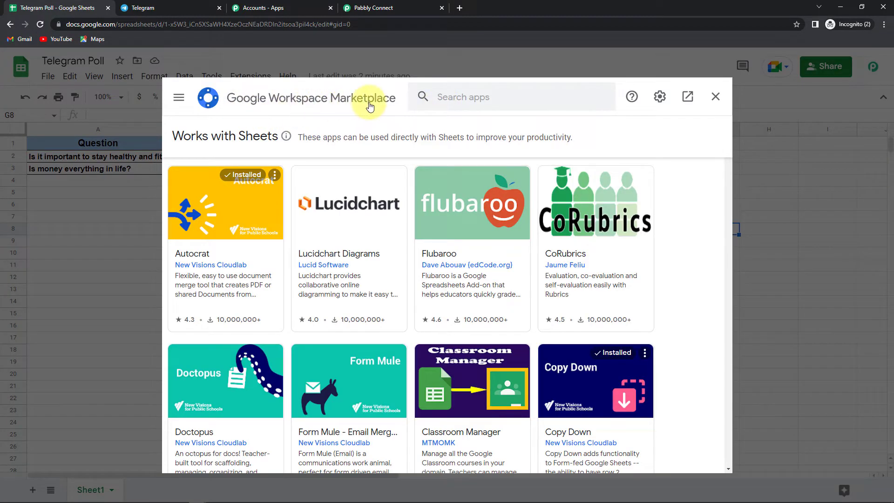
{"action": "left_click", "coordinate": [453, 95]}
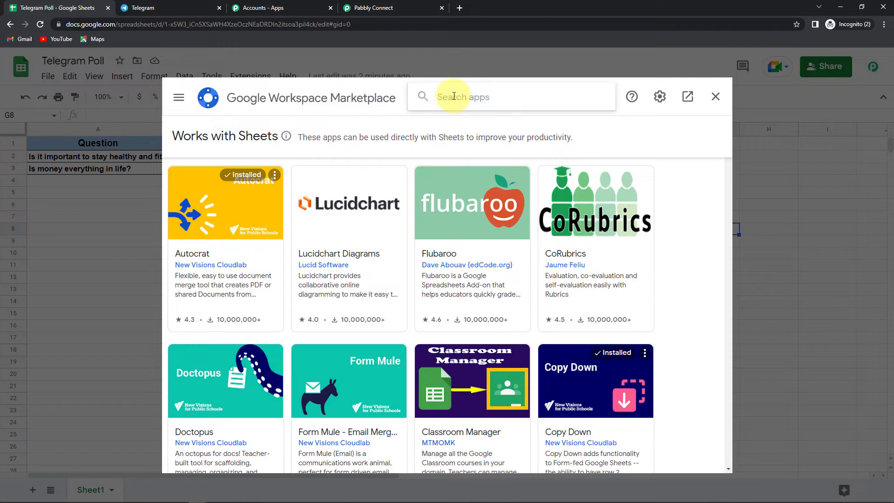
{"action": "type", "text": "pabbly"}
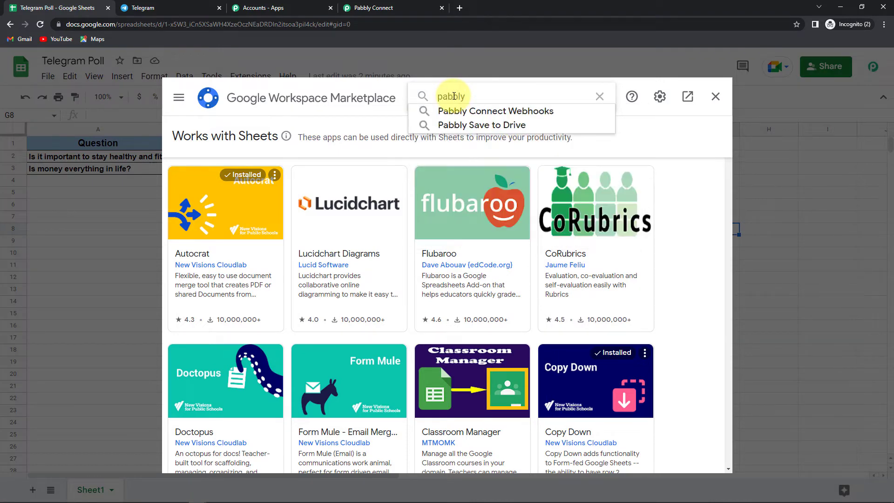
{"action": "left_click", "coordinate": [484, 111]}
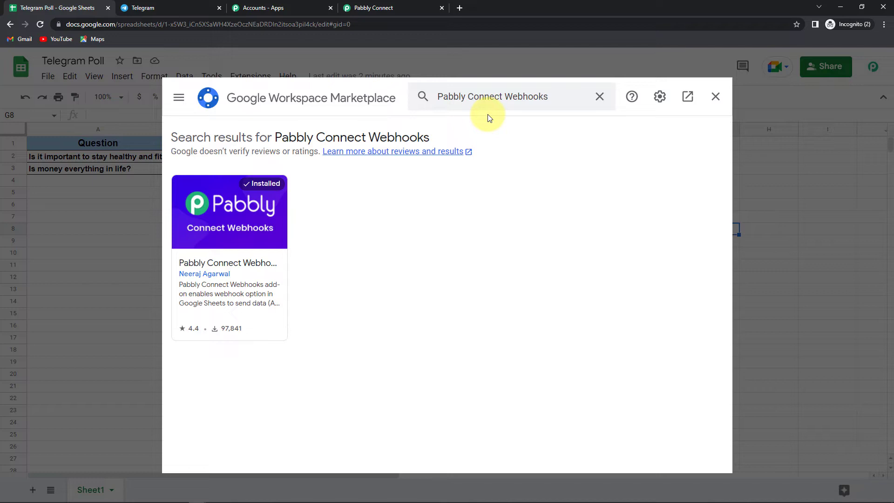
{"action": "left_click", "coordinate": [716, 97]}
{"action": "left_click", "coordinate": [241, 77]}
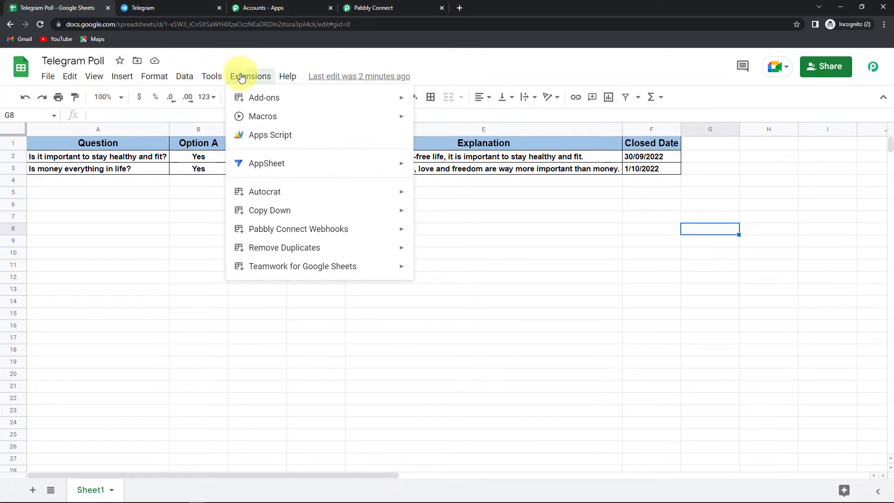
- In the Pabbly webhook Initial Setup, replace the old URL with the freshly copied webhook URL
{"action": "mouse_move", "coordinate": [325, 230]}
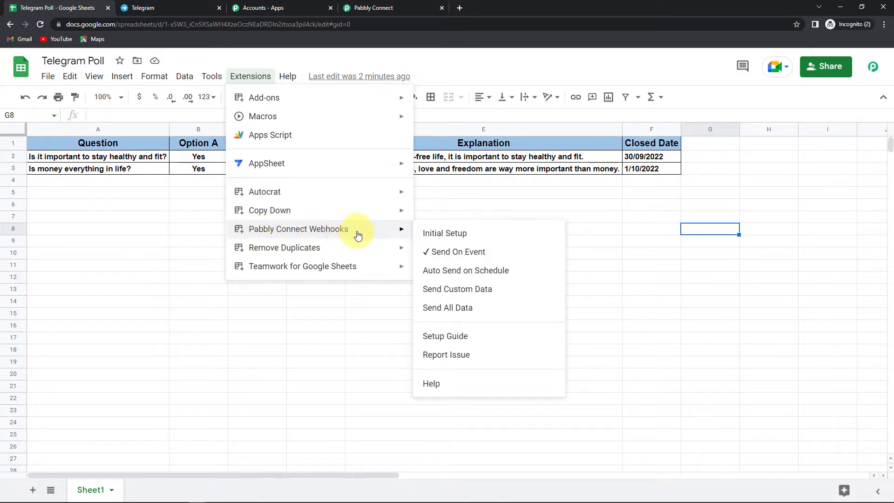
{"action": "left_click", "coordinate": [466, 236]}
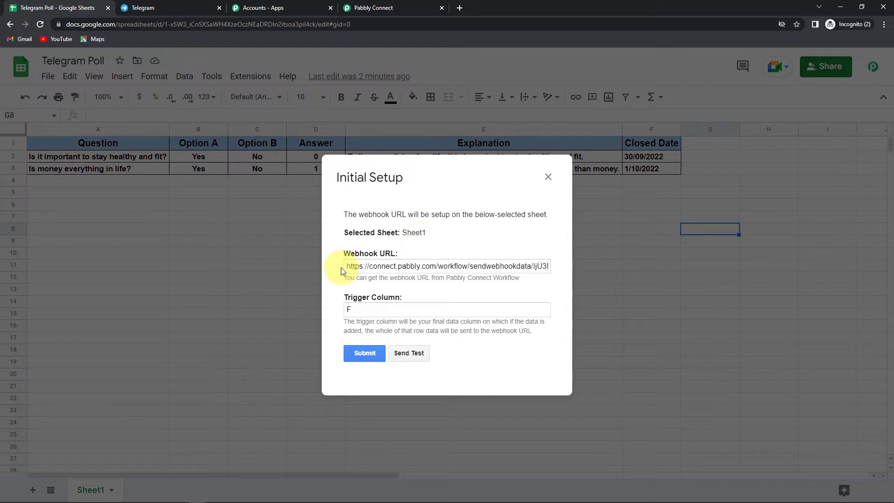
{"action": "left_click_drag", "start_coordinate": [345, 267], "coordinate": [617, 266]}
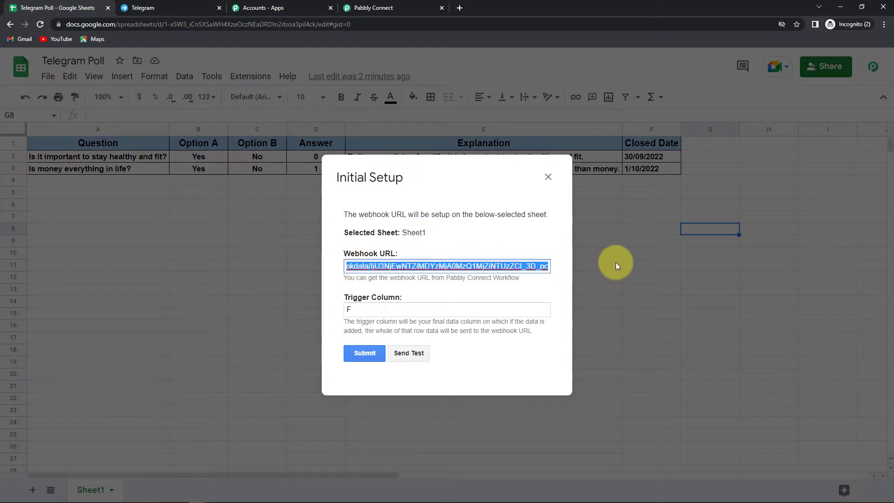
{"action": "key", "text": "BackSpace"}
{"action": "left_click", "coordinate": [391, 8]}
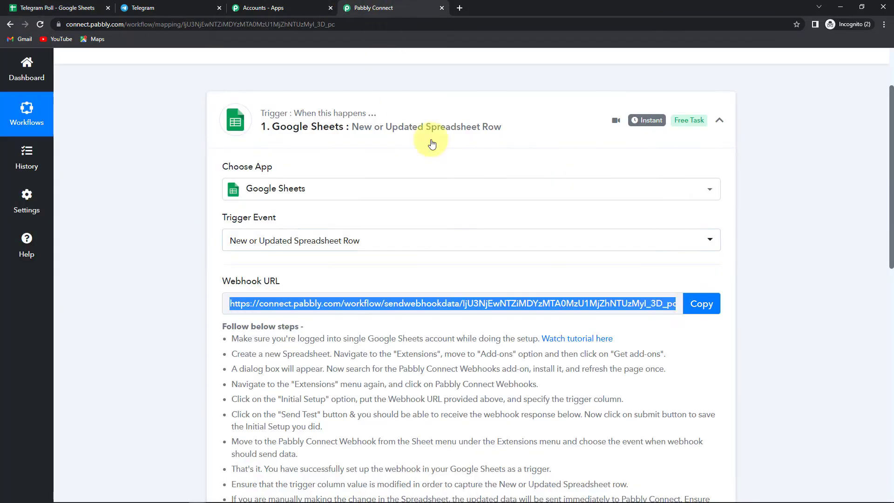
{"action": "left_click", "coordinate": [701, 305]}
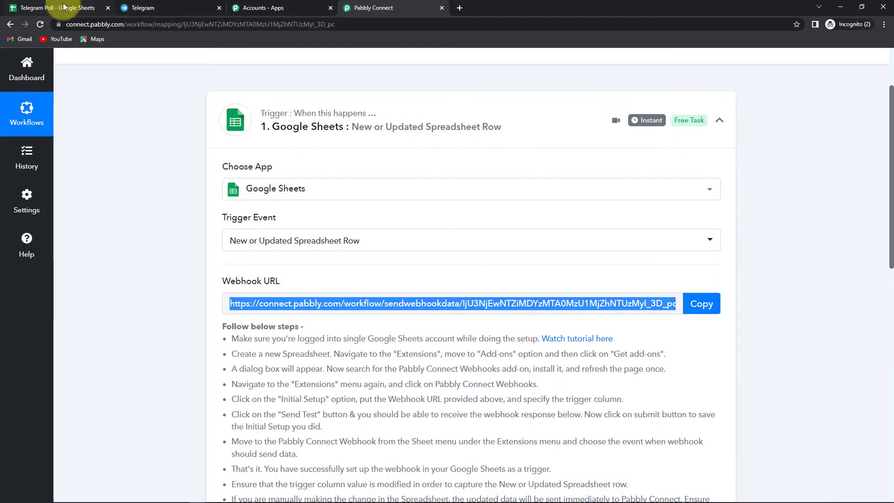
{"action": "left_click", "coordinate": [64, 6]}
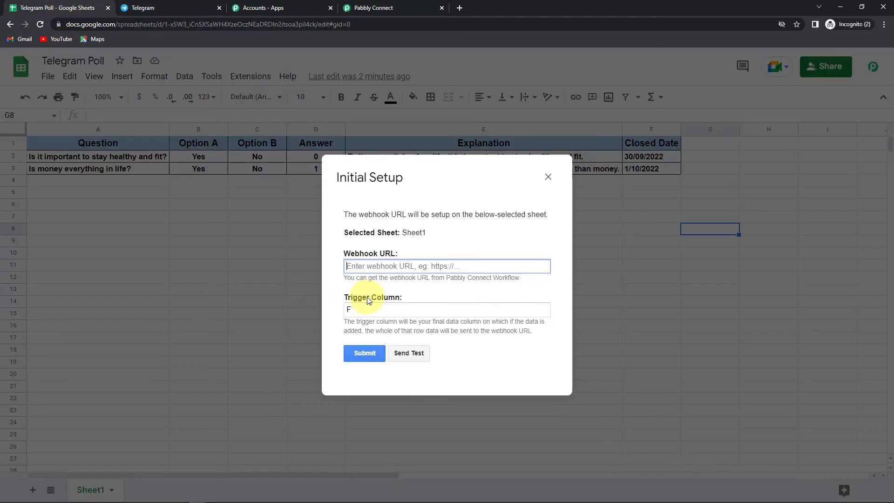
{"action": "key", "text": "ctrl+v"}
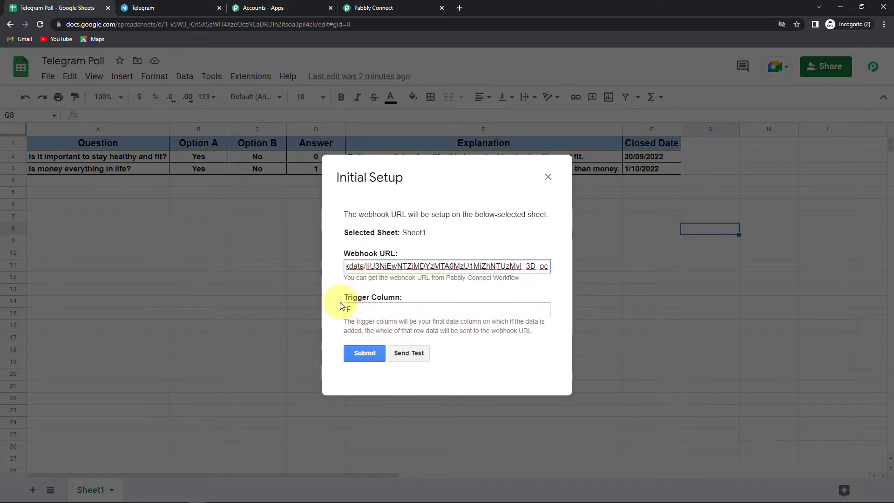
- Send test data with trigger column F, submit the setup, and return to Pabbly Connect
{"action": "left_click", "coordinate": [417, 355]}
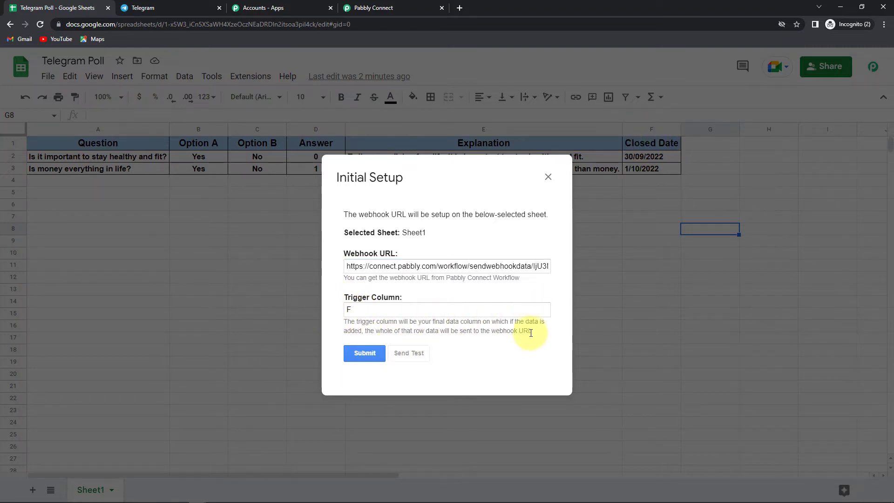
{"action": "scroll", "coordinate": [514, 310], "scroll_direction": "down", "scroll_amount": 2}
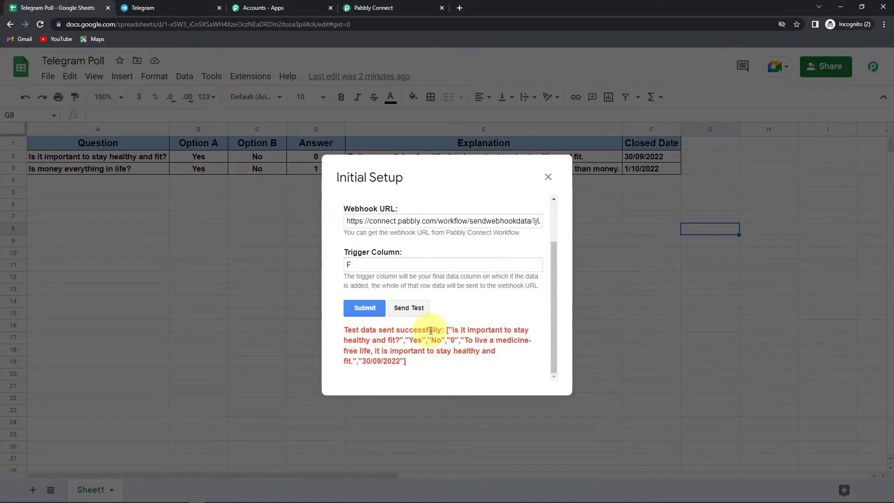
{"action": "left_click", "coordinate": [370, 311]}
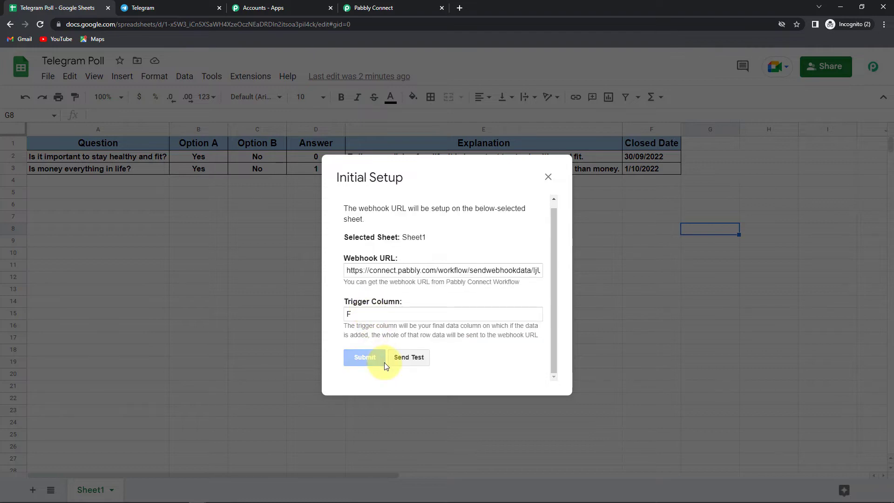
{"action": "left_click", "coordinate": [382, 9]}
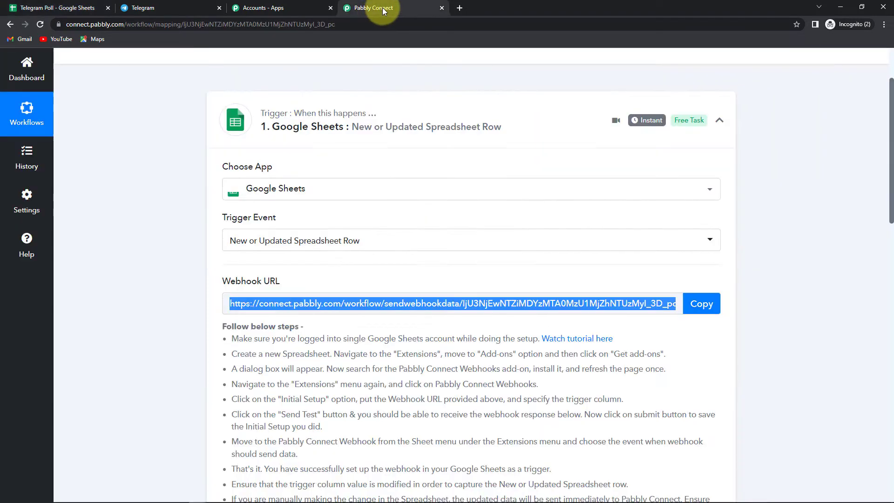
{"action": "scroll", "coordinate": [475, 276], "scroll_direction": "down", "scroll_amount": 10}
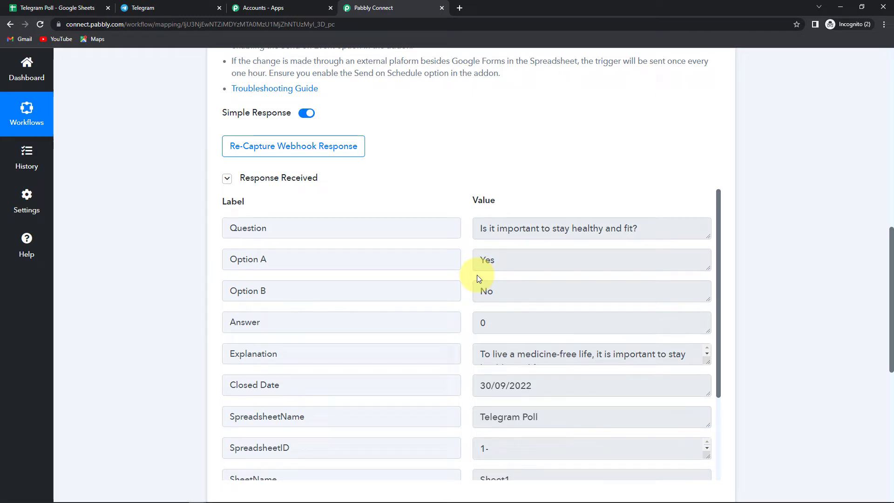
{"action": "scroll", "coordinate": [764, 295], "scroll_direction": "down", "scroll_amount": 2}
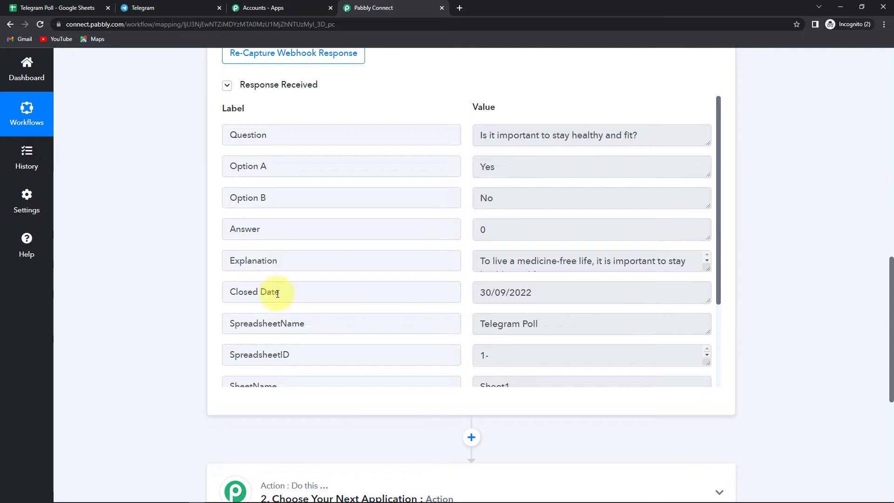
{"action": "scroll", "coordinate": [277, 293], "scroll_direction": "down", "scroll_amount": 2}
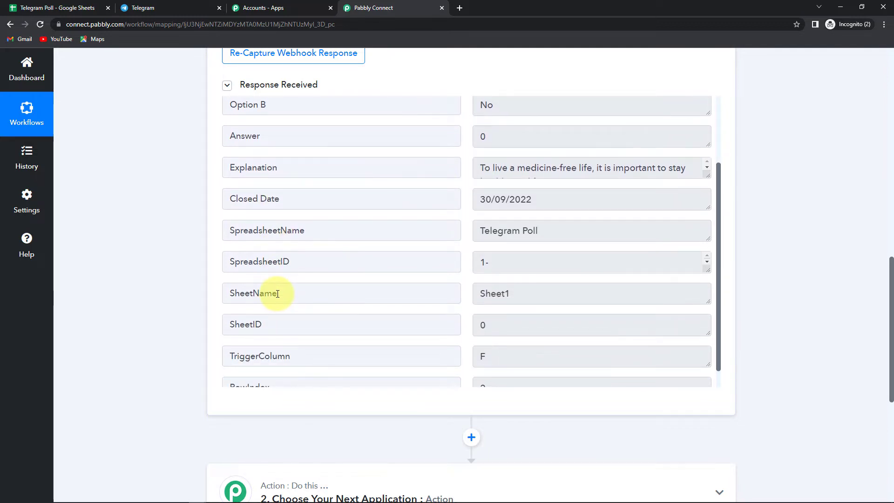
{"action": "scroll", "coordinate": [277, 294], "scroll_direction": "down", "scroll_amount": 1}
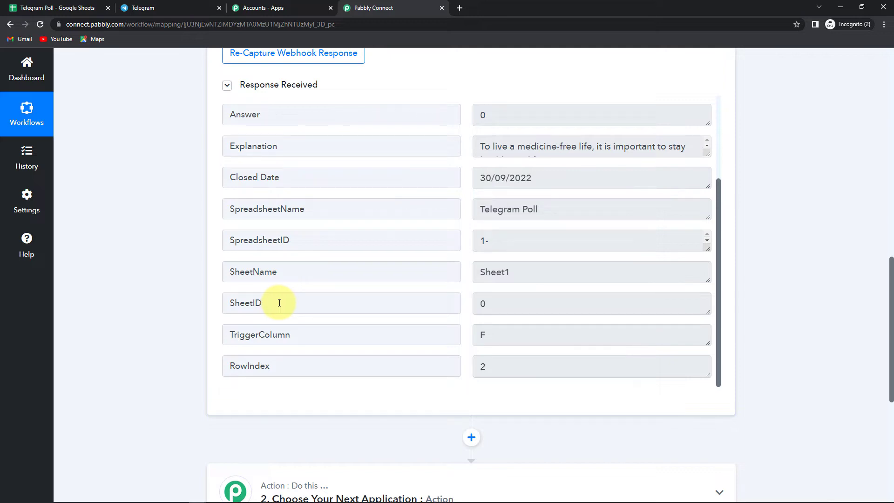
{"action": "scroll", "coordinate": [798, 256], "scroll_direction": "down", "scroll_amount": 4}
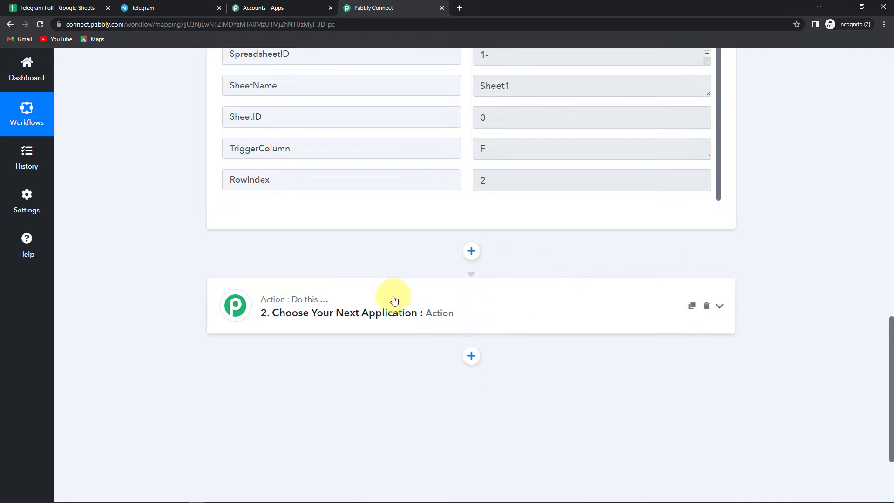
- Set the action step to Telegram Bot with the Send a Poll event
{"action": "left_click", "coordinate": [311, 312]}
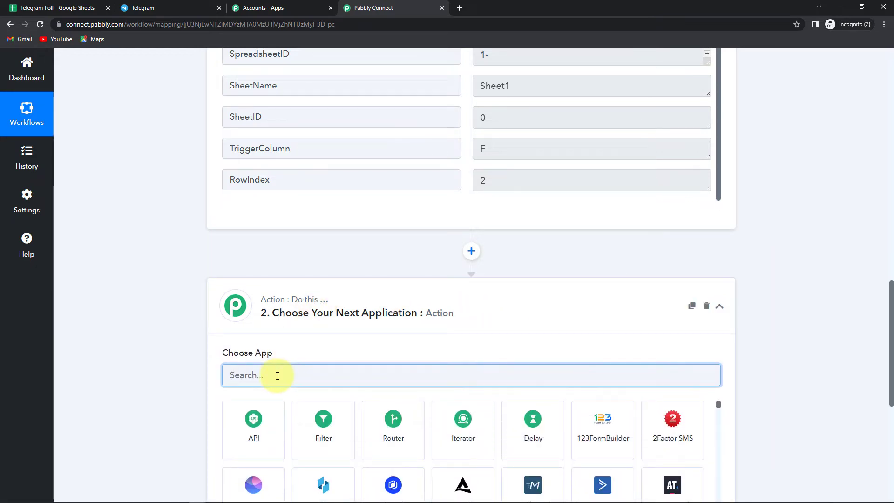
{"action": "type", "text": "telegram"}
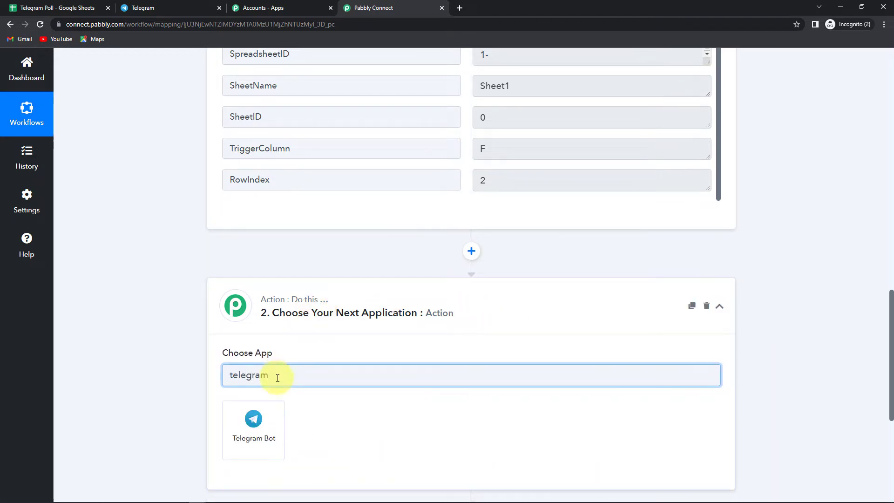
{"action": "left_click", "coordinate": [270, 445]}
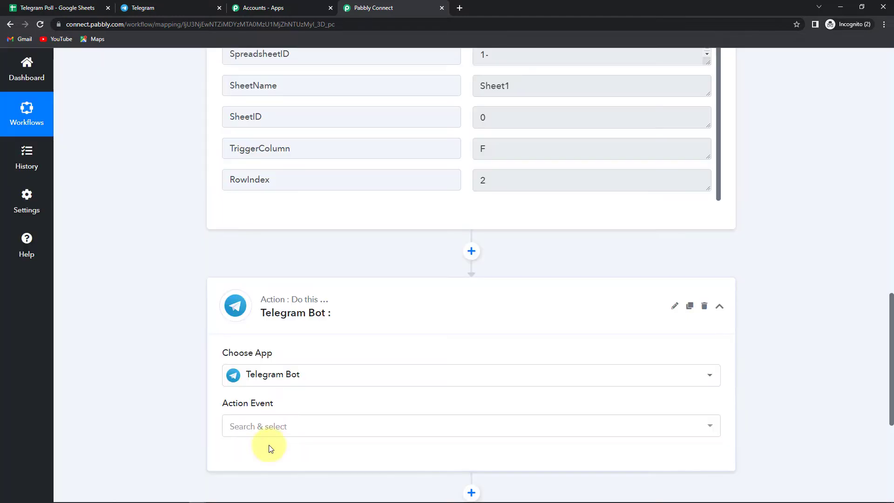
{"action": "scroll", "coordinate": [321, 411], "scroll_direction": "down", "scroll_amount": 3}
{"action": "left_click", "coordinate": [264, 292]}
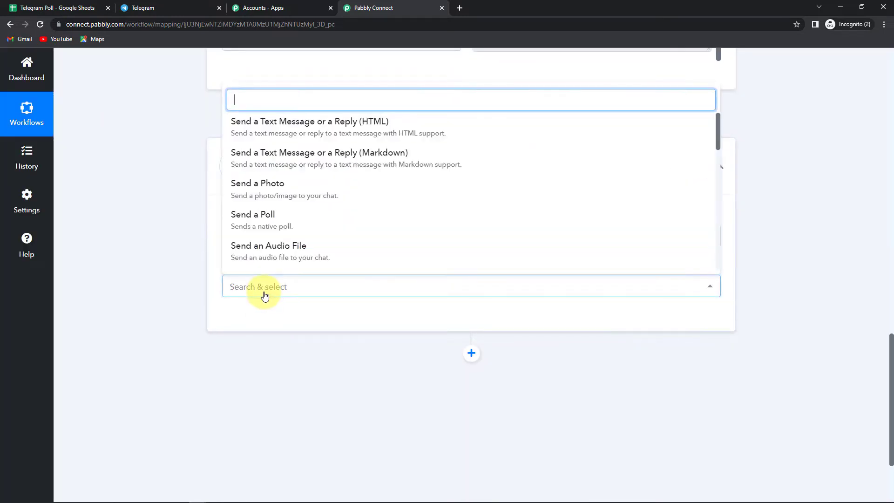
{"action": "left_click", "coordinate": [253, 219]}
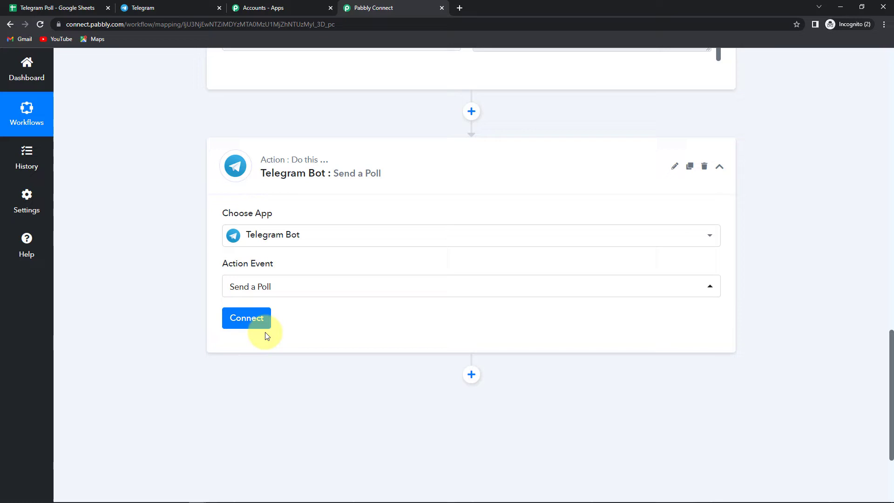
- Add a new Telegram Bot connection (Telegram Bot #126) and switch to Telegram Web
{"action": "left_click", "coordinate": [244, 319]}
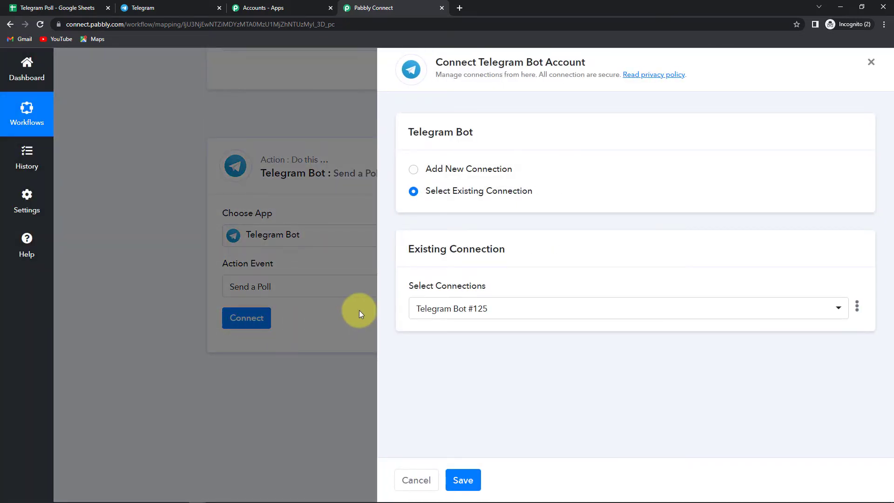
{"action": "left_click", "coordinate": [414, 172]}
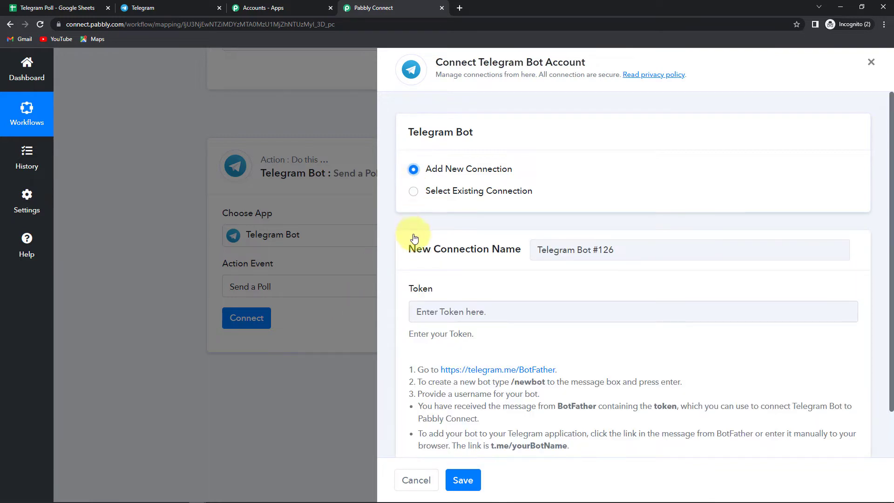
{"action": "scroll", "coordinate": [411, 244], "scroll_direction": "down", "scroll_amount": 2}
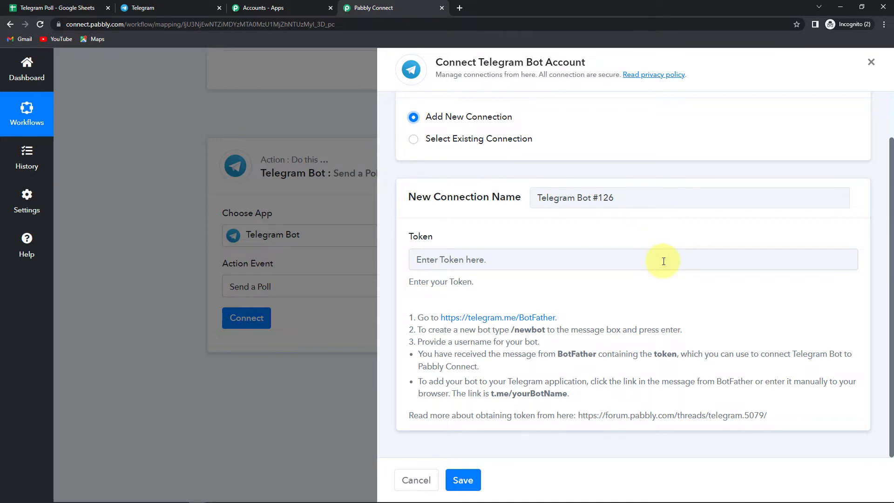
{"action": "left_click", "coordinate": [158, 7]}
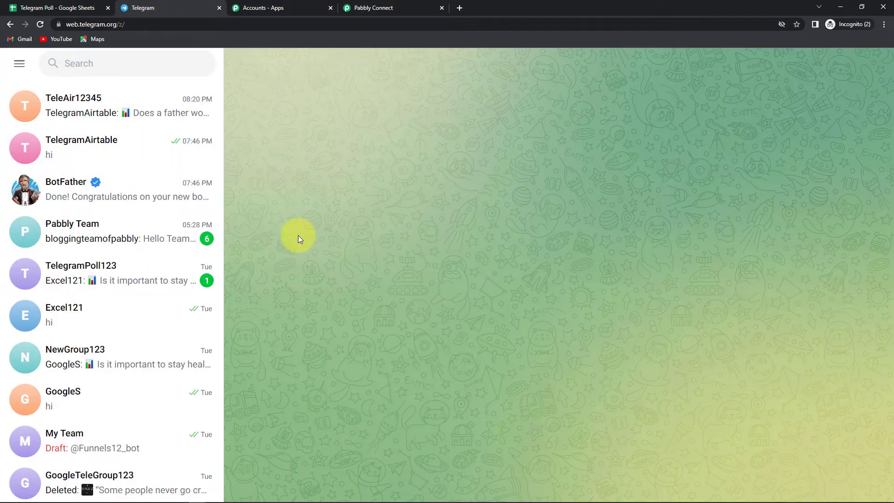
- In BotFather, send /newbot, name it GoogleSheetsTele123 with username GST12345_bot
{"action": "left_click", "coordinate": [96, 198]}
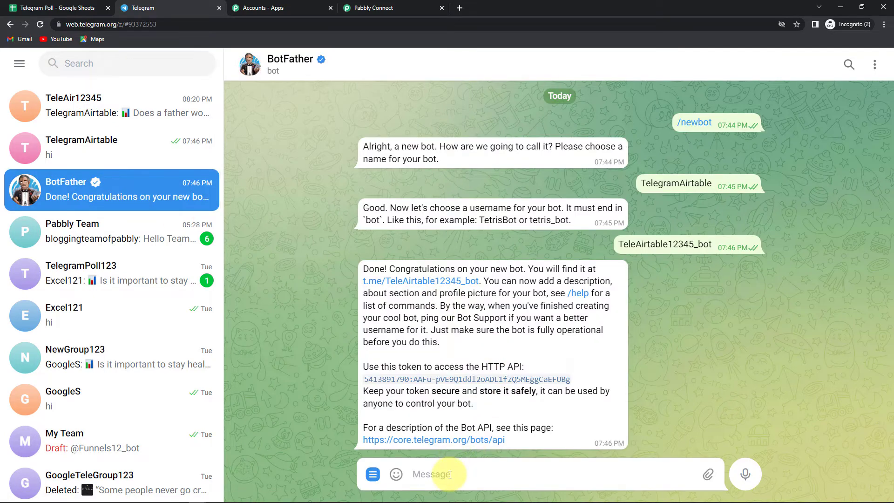
{"action": "type", "text": "/newbo"}
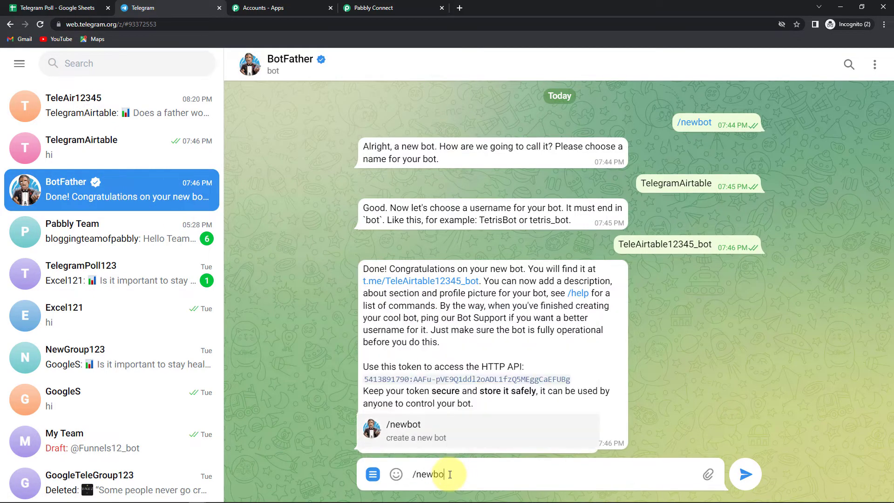
{"action": "type", "text": "t"}
{"action": "key", "text": "Return"}
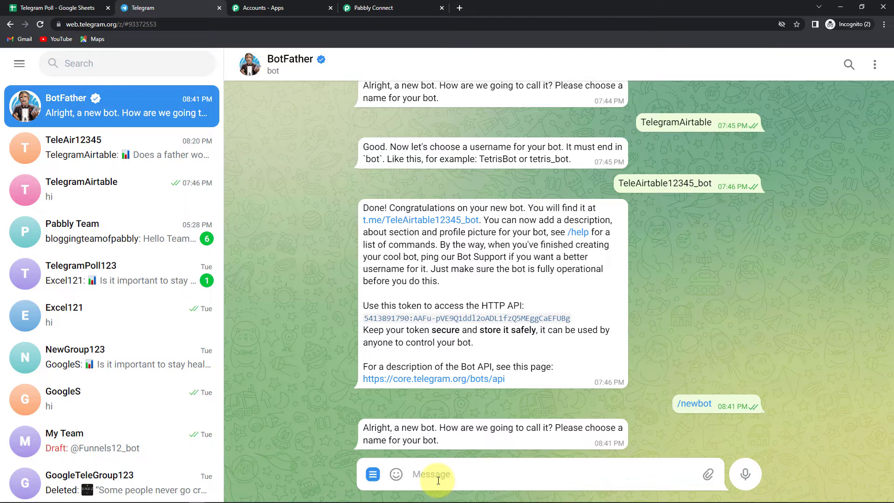
{"action": "type", "text": "GoogleSheetsTele123"}
{"action": "key", "text": "Return"}
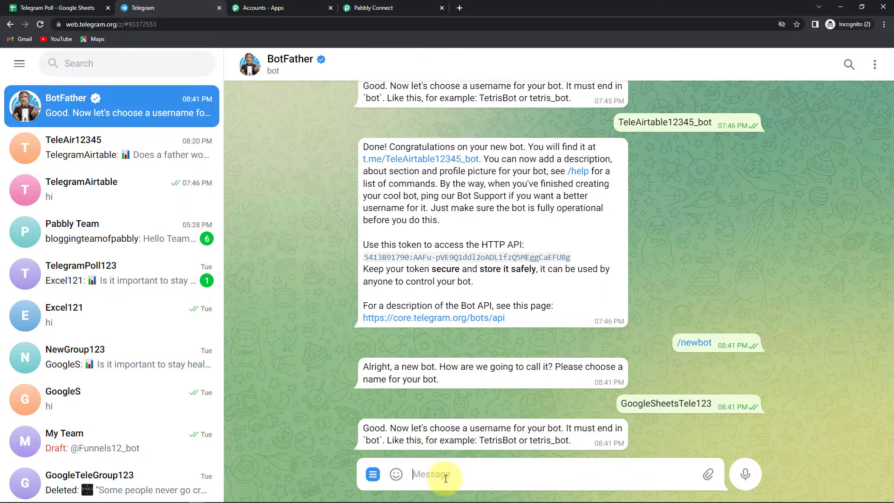
{"action": "type", "text": "GST12345"}
{"action": "type", "text": "_bot"}
{"action": "key", "text": "Return"}
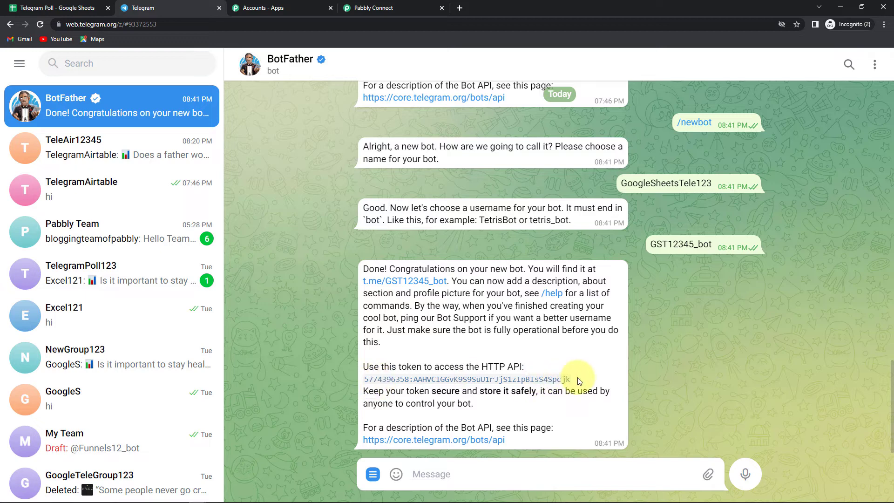
- Copy the new bot's API token and go to Pabbly's token field
{"action": "left_click_drag", "start_coordinate": [574, 379], "coordinate": [366, 380]}
{"action": "right_click", "coordinate": [366, 380]}
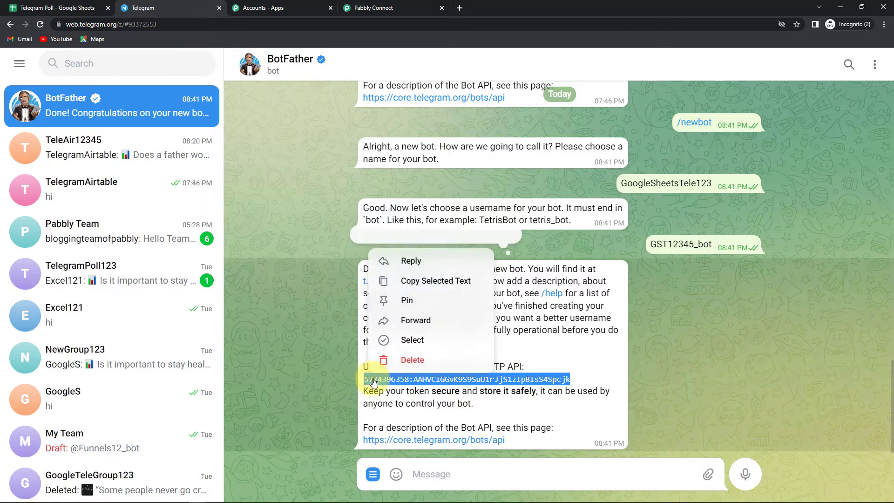
{"action": "left_click", "coordinate": [410, 282]}
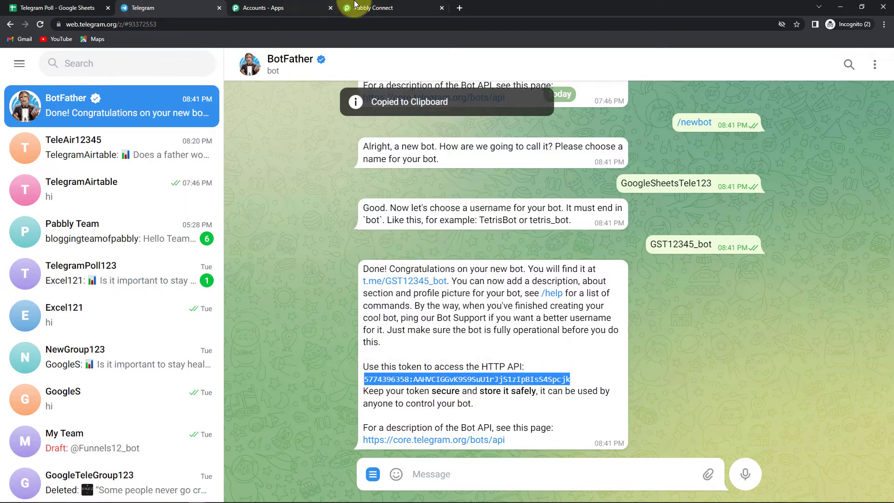
{"action": "left_click", "coordinate": [373, 8]}
{"action": "left_click", "coordinate": [439, 256]}
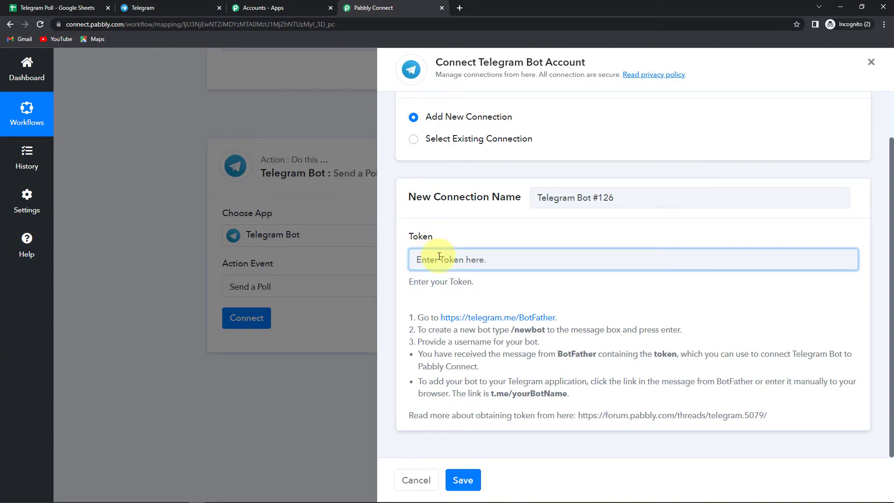
- Paste the bot token, save the Telegram connection, and switch back to the BotFather chat
{"action": "key", "text": "ctrl+v"}
{"action": "left_click", "coordinate": [473, 484]}
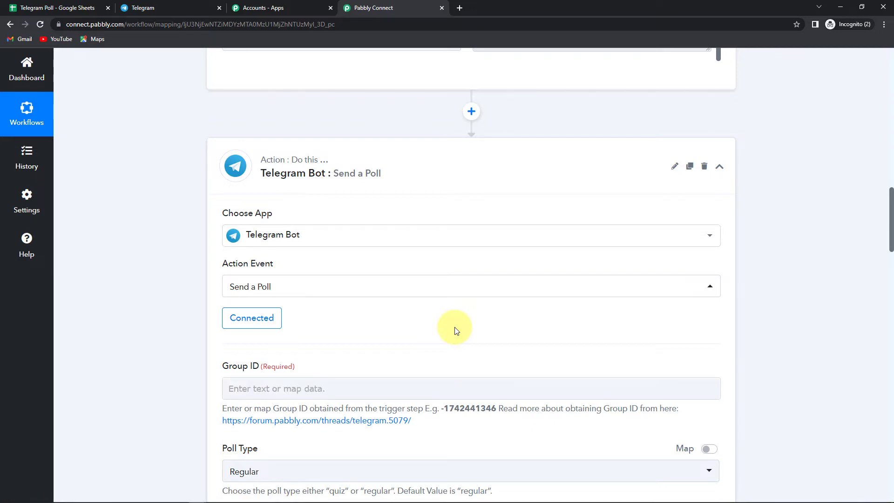
{"action": "scroll", "coordinate": [455, 328], "scroll_direction": "down", "scroll_amount": 4}
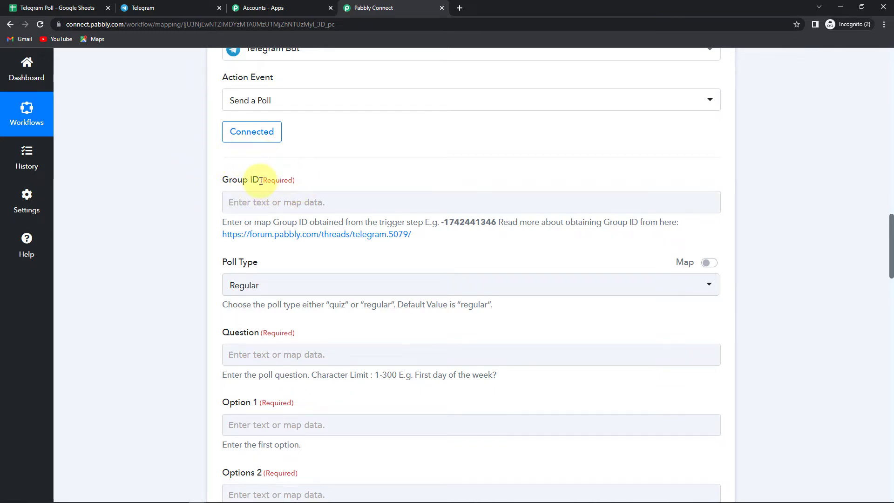
{"action": "left_click", "coordinate": [163, 10]}
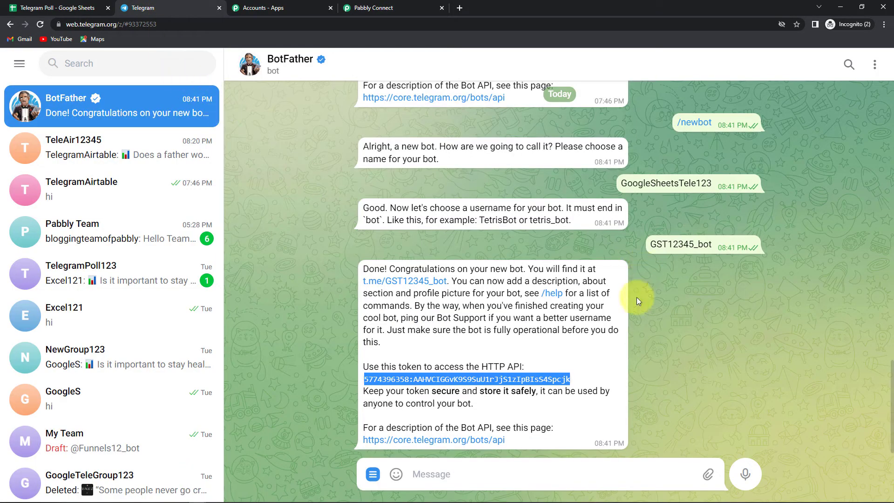
- Start the GoogleSheetsTele123 bot and send it the message 'hi'
{"action": "left_click", "coordinate": [409, 281]}
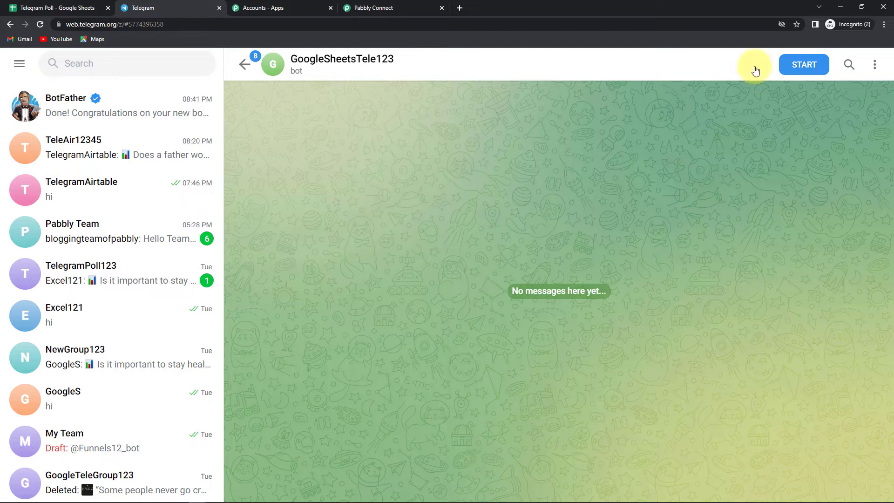
{"action": "left_click", "coordinate": [798, 64]}
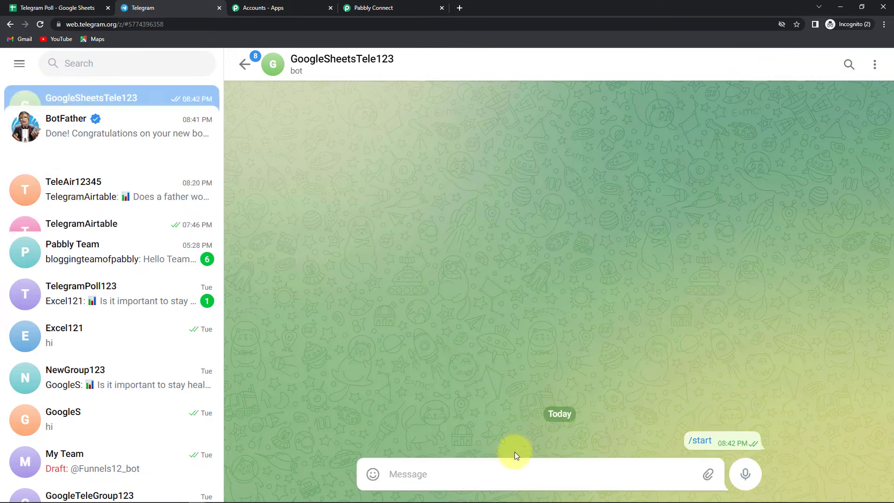
{"action": "left_click", "coordinate": [495, 470]}
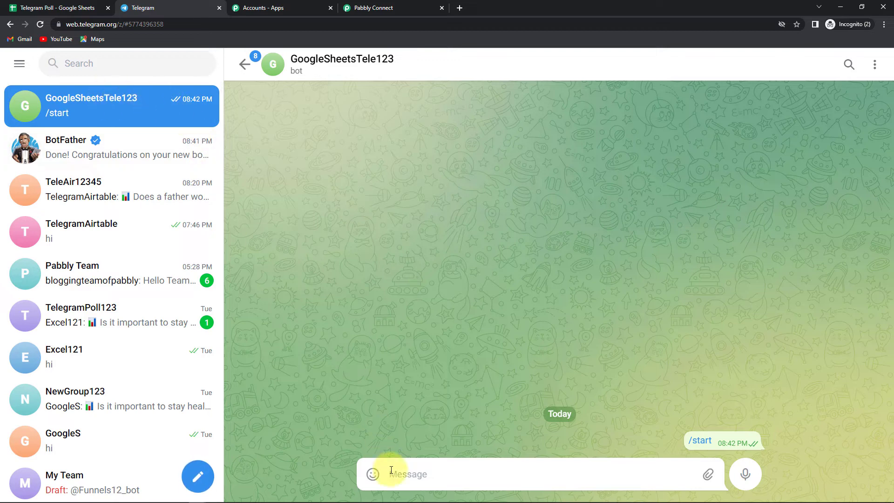
{"action": "type", "text": "hi"}
{"action": "key", "text": "Return"}
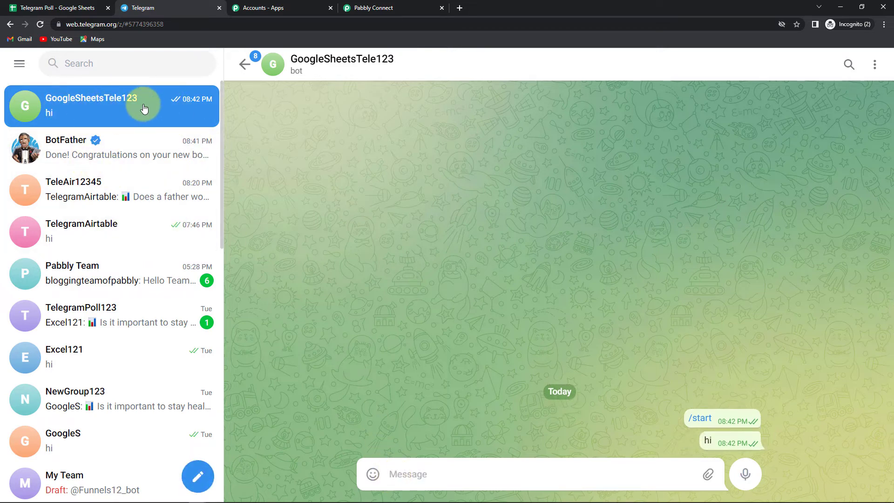
- Begin a new group with two contacts and the GoogleSheetsTele123 bot as members
{"action": "left_click", "coordinate": [199, 484]}
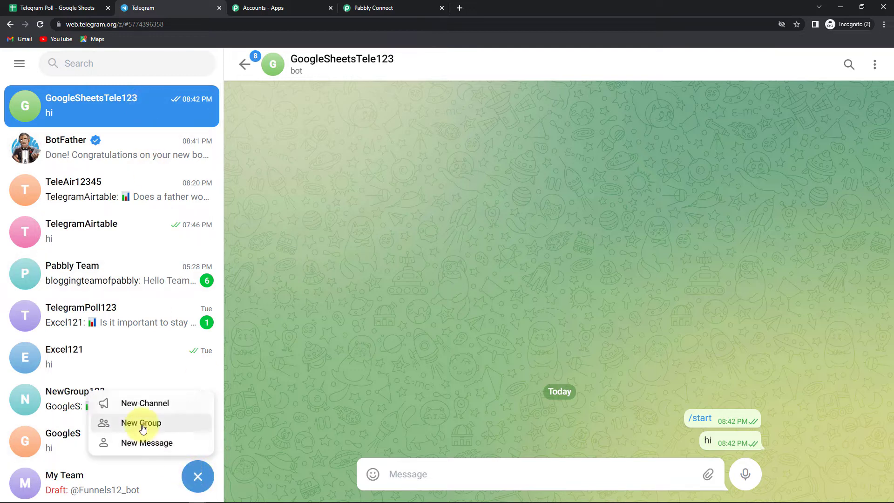
{"action": "left_click", "coordinate": [143, 425]}
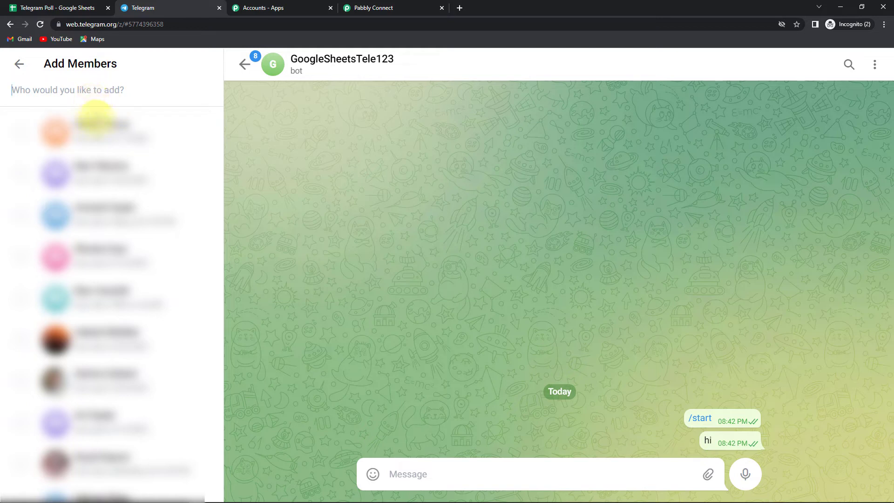
{"action": "left_click", "coordinate": [92, 122]}
{"action": "scroll", "coordinate": [144, 330], "scroll_direction": "down", "scroll_amount": 3}
{"action": "scroll", "coordinate": [144, 330], "scroll_direction": "down", "scroll_amount": 4}
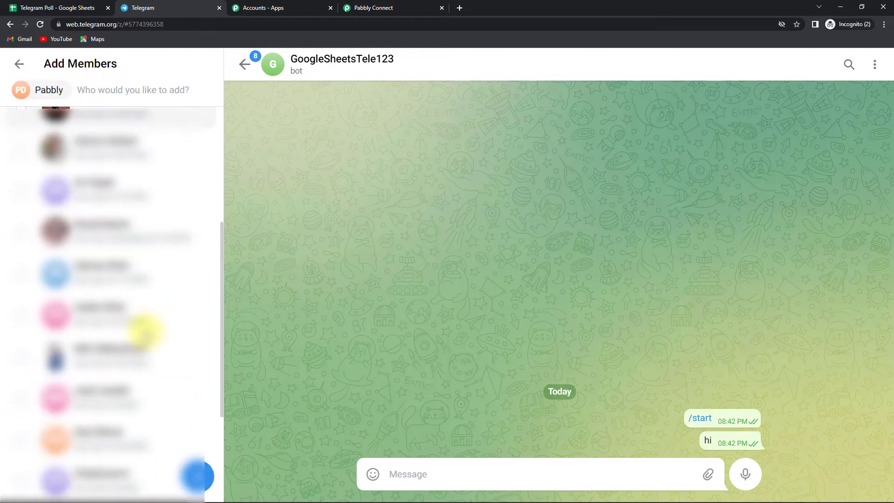
{"action": "left_click", "coordinate": [125, 303]}
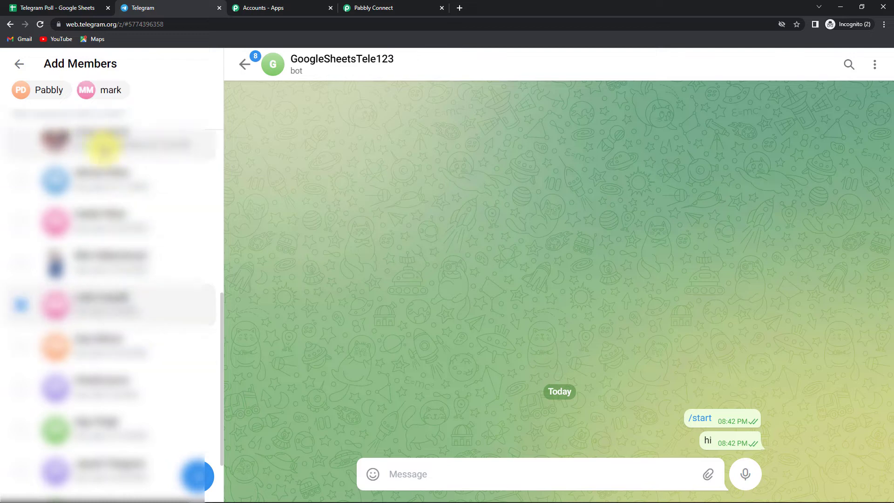
{"action": "scroll", "coordinate": [99, 140], "scroll_direction": "up", "scroll_amount": 2}
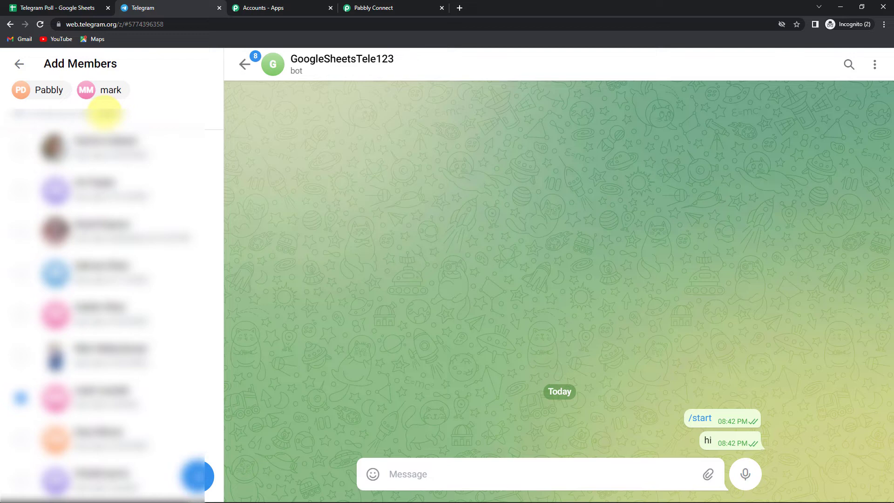
{"action": "type", "text": "google"}
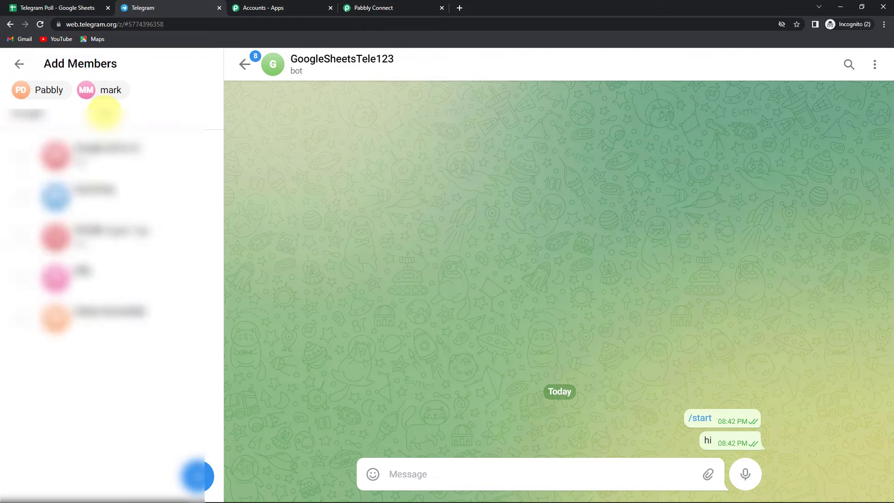
{"action": "left_click", "coordinate": [130, 145]}
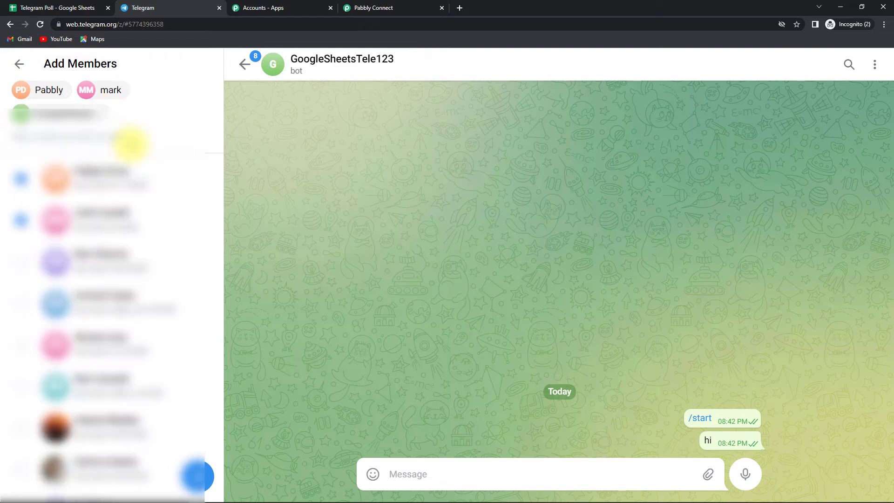
- Name the group GST123New and create it
{"action": "left_click", "coordinate": [198, 476]}
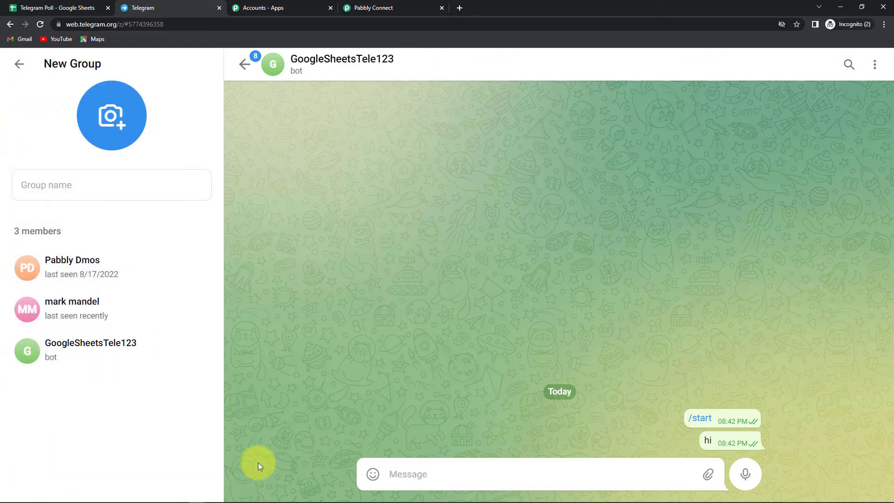
{"action": "left_click", "coordinate": [81, 185]}
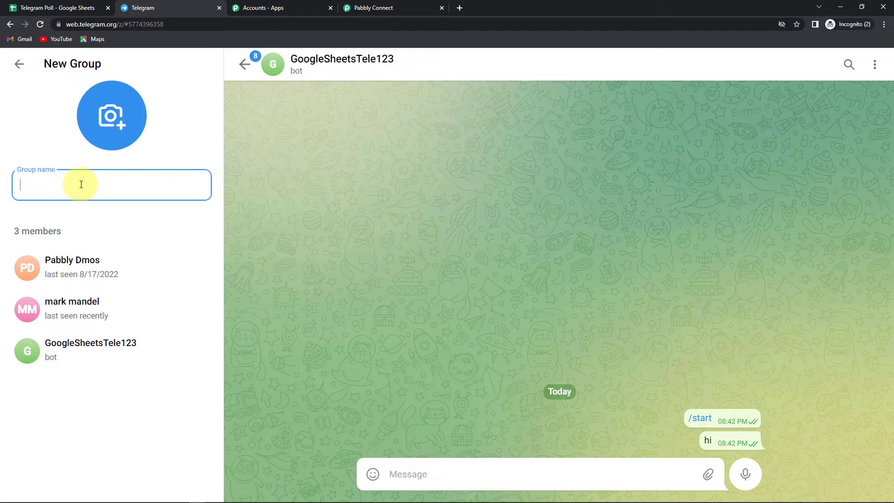
{"action": "type", "text": "GST"}
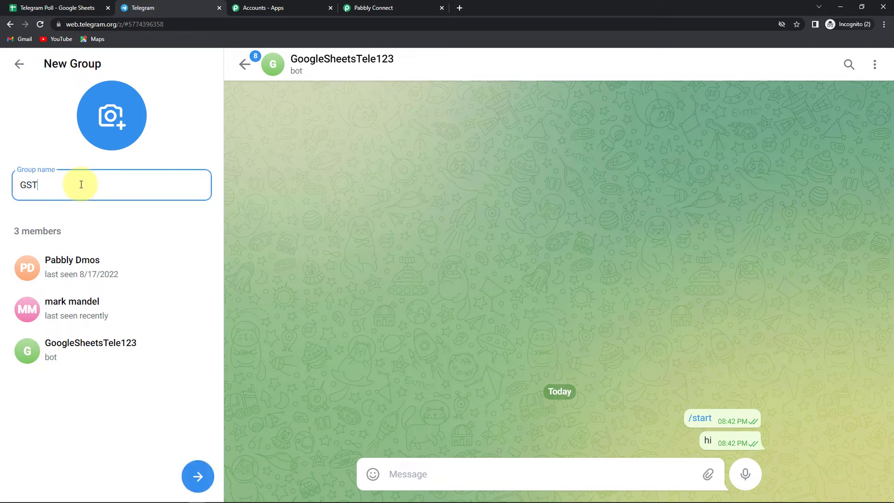
{"action": "type", "text": "123New"}
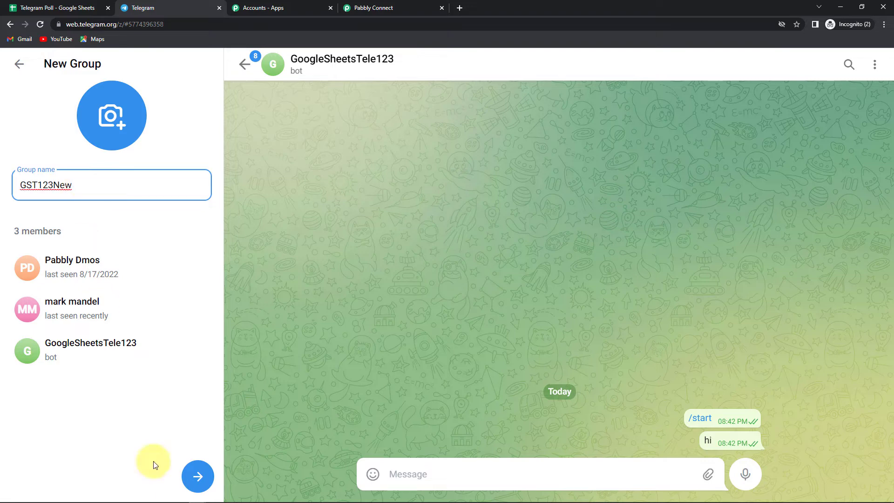
{"action": "left_click", "coordinate": [197, 476]}
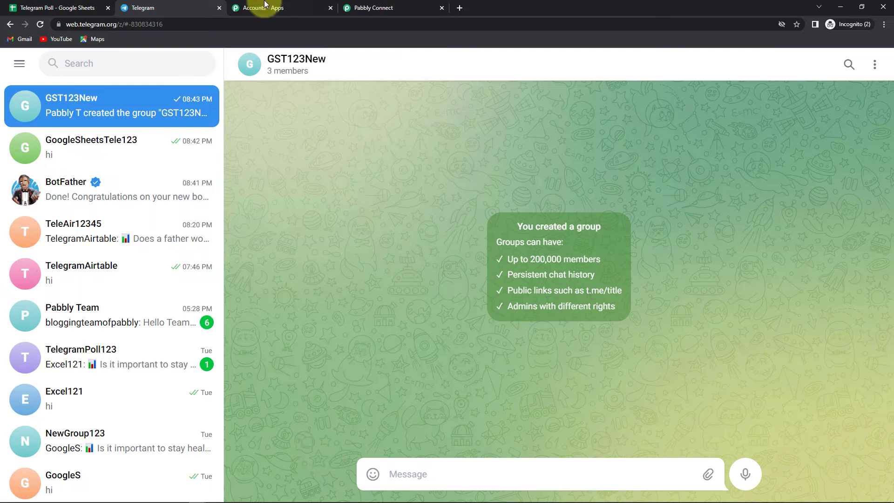
- Copy the group ID from the page address and return to Pabbly Connect
{"action": "left_click_drag", "start_coordinate": [130, 24], "coordinate": [173, 24]}
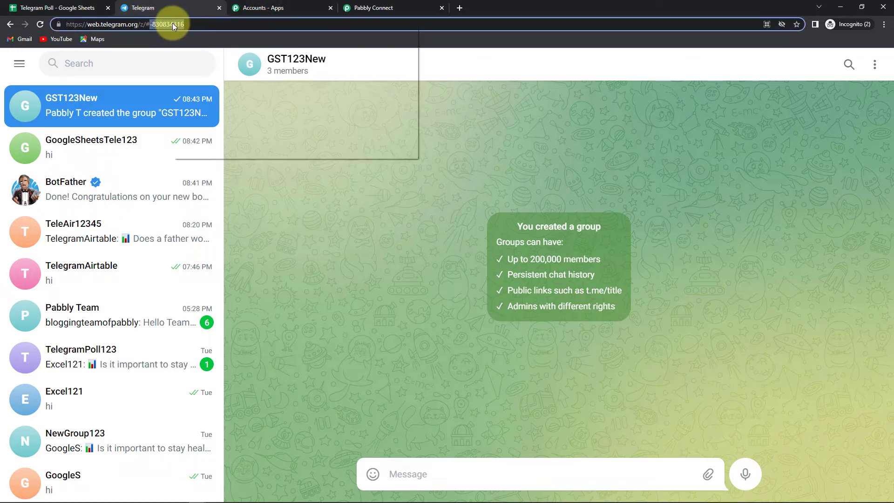
{"action": "right_click", "coordinate": [173, 24]}
{"action": "left_click", "coordinate": [194, 70]}
{"action": "left_click", "coordinate": [392, 7]}
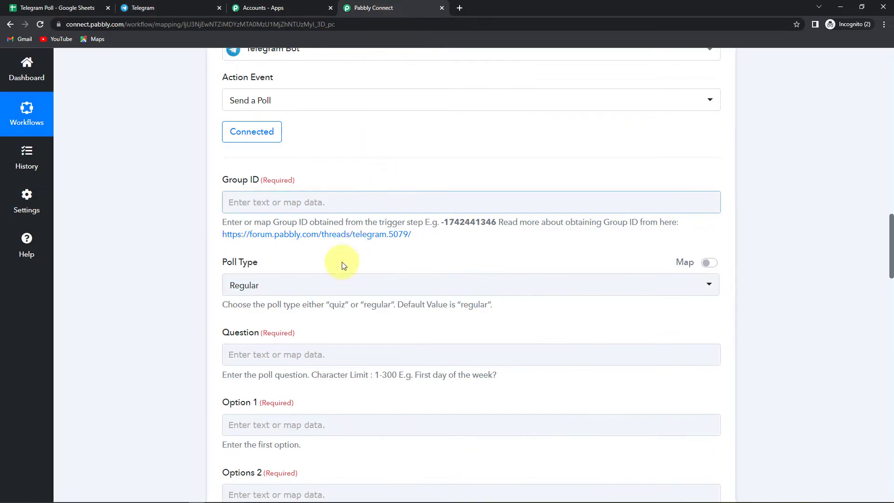
- Paste the copied Telegram group ID into Group ID and set the poll type to Quiz
{"action": "left_click", "coordinate": [263, 201]}
{"action": "key", "text": "ctrl+v"}
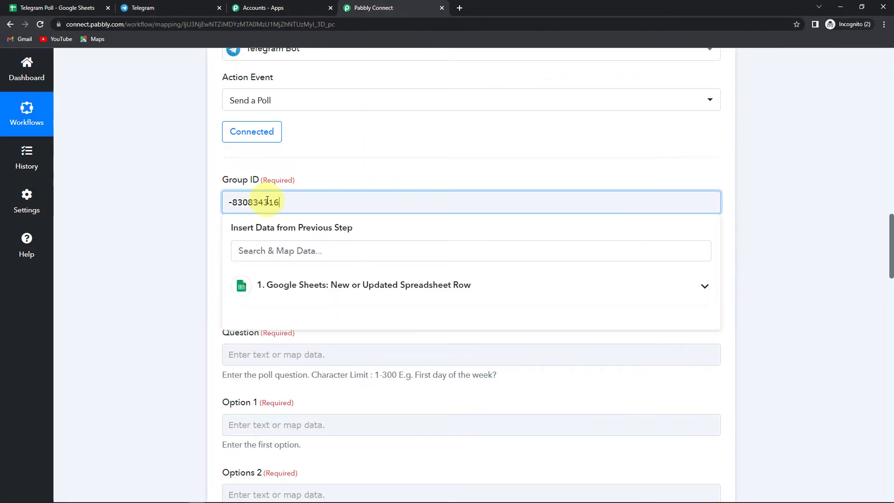
{"action": "left_click", "coordinate": [196, 199]}
{"action": "scroll", "coordinate": [195, 199], "scroll_direction": "down", "scroll_amount": 3}
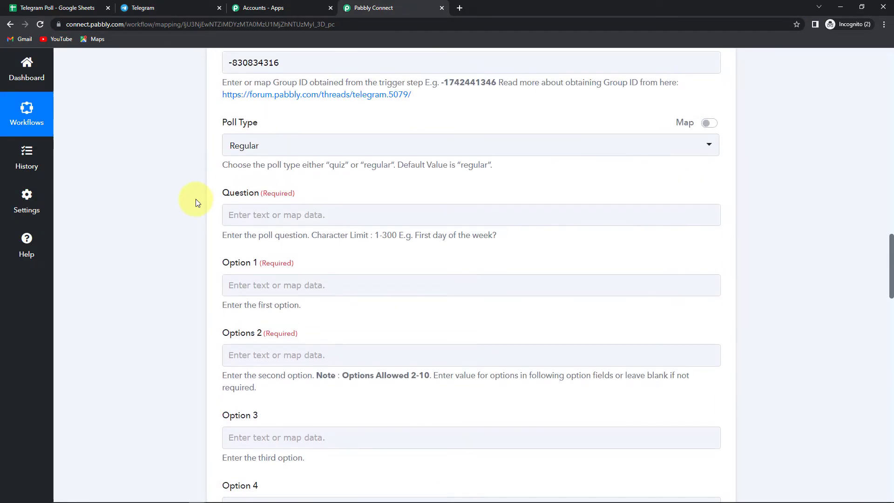
{"action": "left_click", "coordinate": [297, 148]}
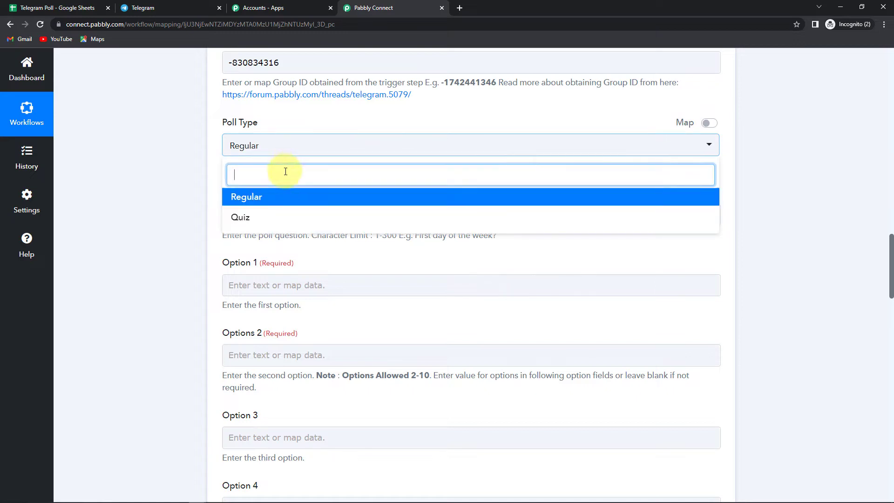
{"action": "left_click", "coordinate": [251, 215]}
{"action": "scroll", "coordinate": [191, 181], "scroll_direction": "down", "scroll_amount": 1}
{"action": "scroll", "coordinate": [191, 185], "scroll_direction": "down", "scroll_amount": 1}
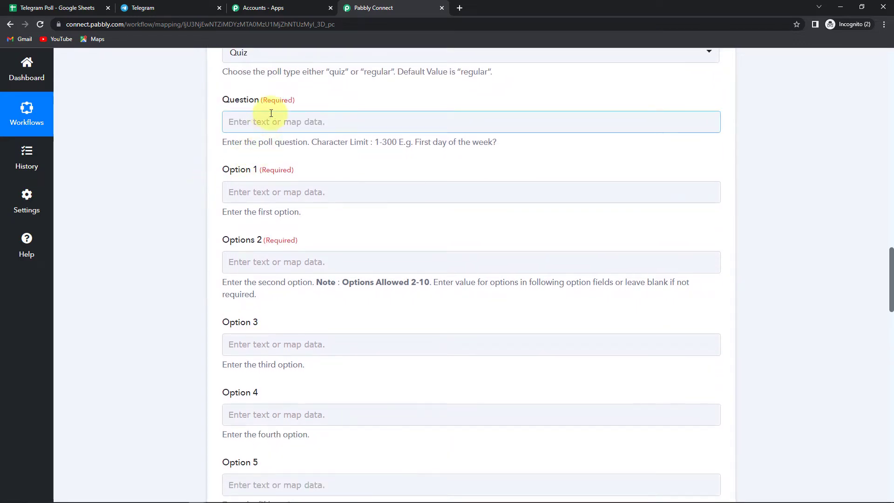
{"action": "left_click", "coordinate": [257, 418]}
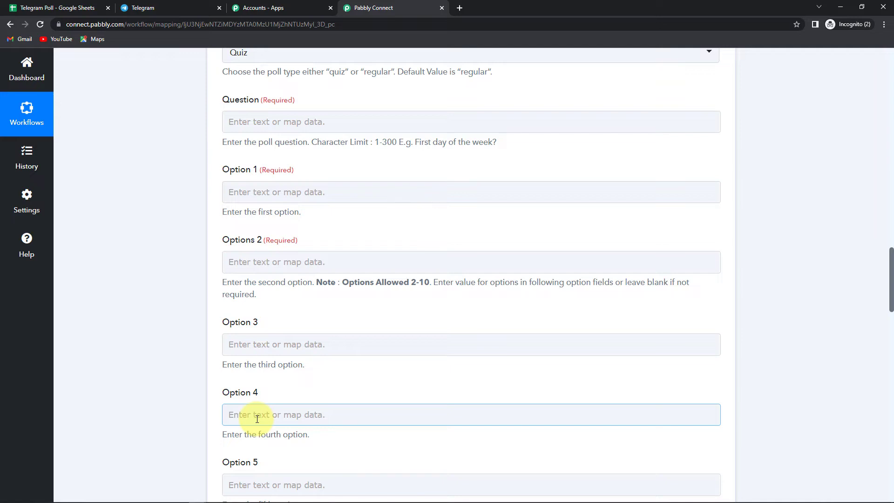
{"action": "left_click", "coordinate": [250, 353]}
- Map the sheet's Question value into the poll's Question field
{"action": "left_click", "coordinate": [282, 122]}
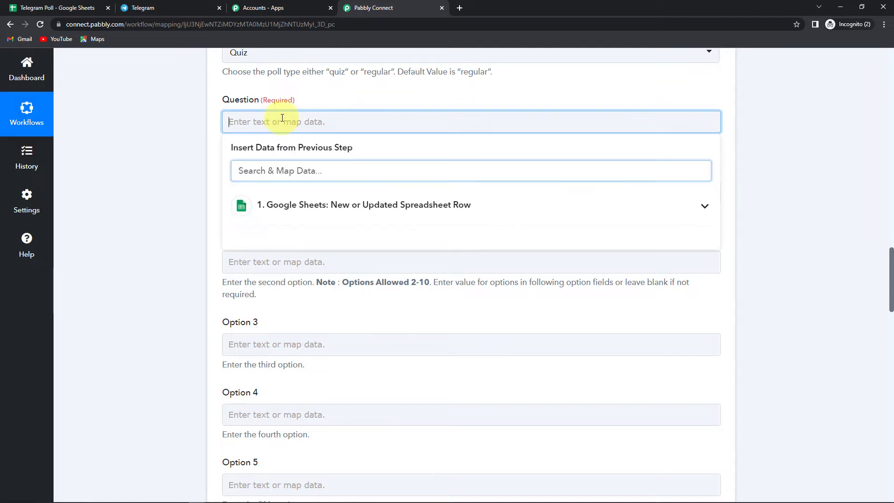
{"action": "left_click", "coordinate": [285, 207]}
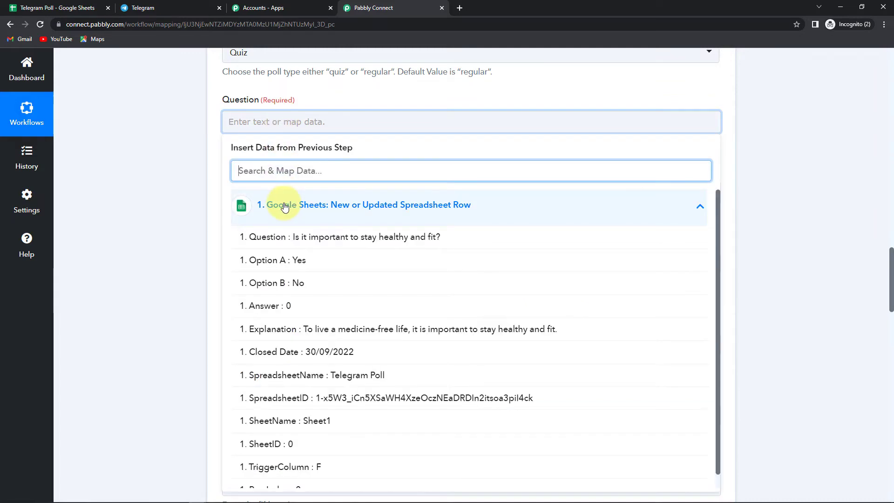
{"action": "left_click", "coordinate": [286, 244]}
{"action": "left_click", "coordinate": [182, 225]}
{"action": "scroll", "coordinate": [183, 225], "scroll_direction": "down", "scroll_amount": 2}
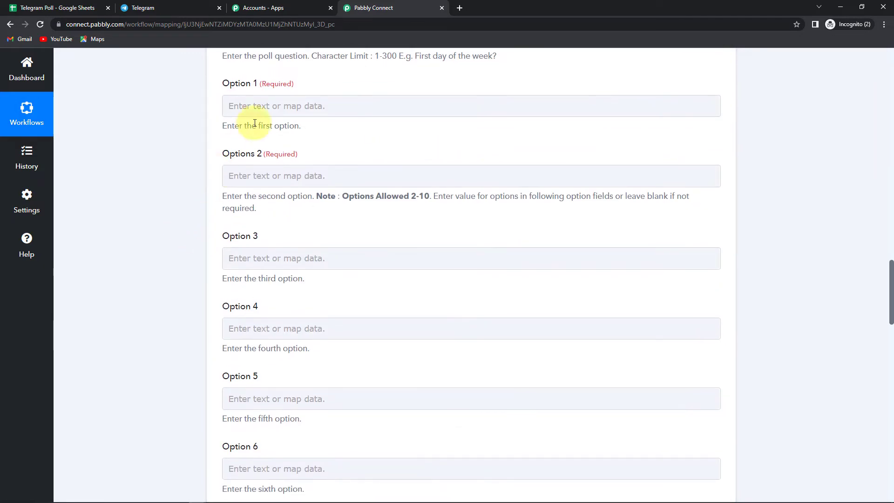
- Insert 'Option A : Yes' into Option 1 and 'Option B : No' into Options 2
{"action": "left_click", "coordinate": [271, 100]}
{"action": "left_click", "coordinate": [285, 190]}
{"action": "left_click", "coordinate": [279, 243]}
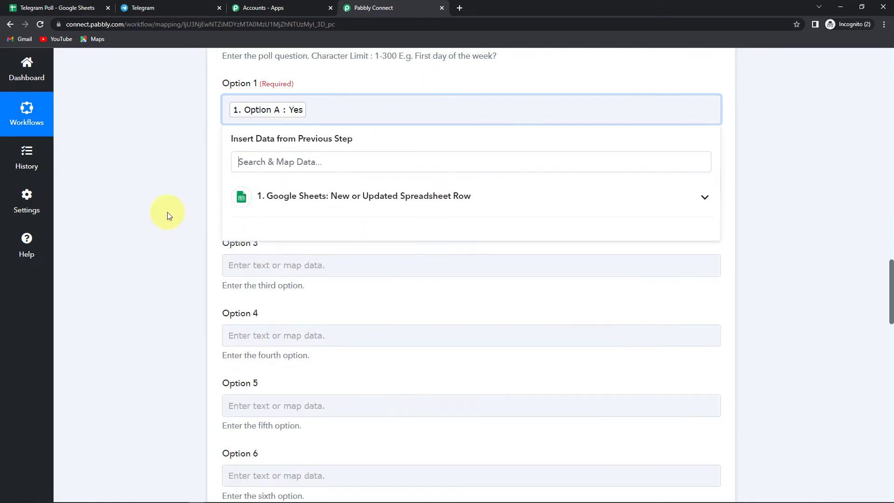
{"action": "left_click", "coordinate": [167, 212]}
{"action": "left_click", "coordinate": [265, 182]}
{"action": "left_click", "coordinate": [276, 266]}
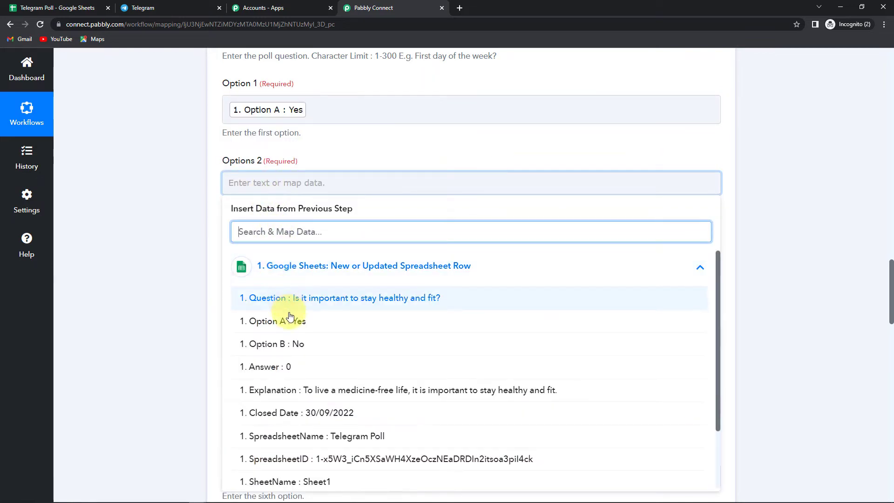
{"action": "left_click", "coordinate": [287, 347]}
{"action": "left_click", "coordinate": [180, 272]}
{"action": "scroll", "coordinate": [180, 272], "scroll_direction": "down", "scroll_amount": 10}
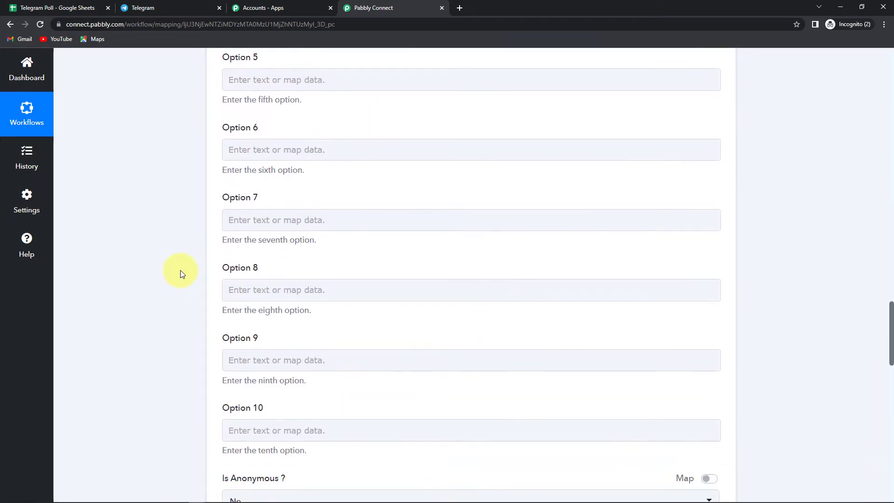
{"action": "scroll", "coordinate": [180, 271], "scroll_direction": "down", "scroll_amount": 2}
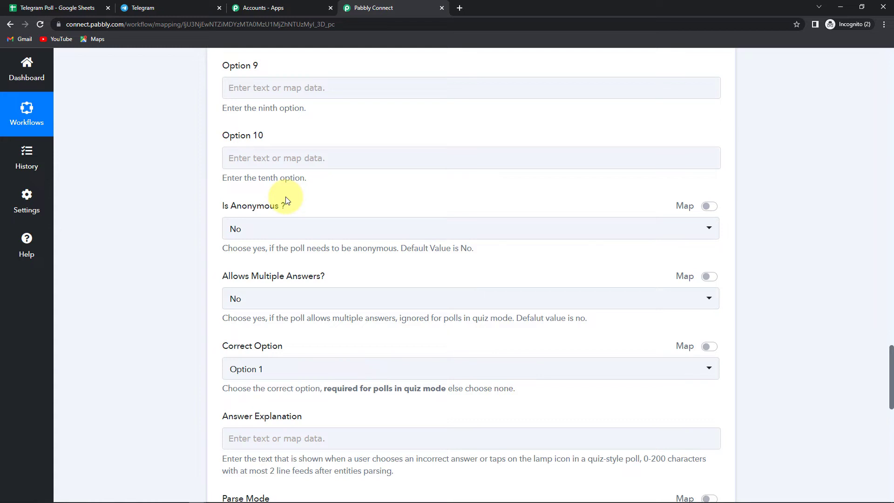
- Set the poll's Is Anonymous option to Yes
{"action": "left_click", "coordinate": [281, 231]}
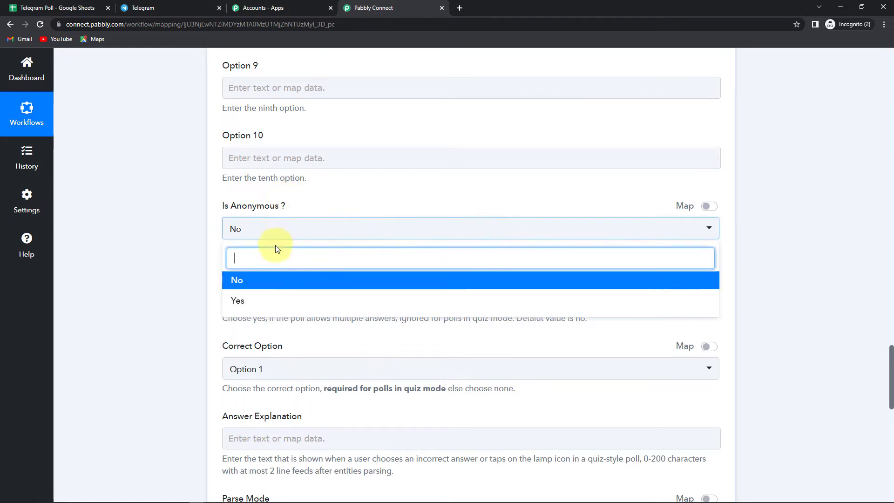
{"action": "left_click", "coordinate": [252, 302]}
{"action": "scroll", "coordinate": [253, 143], "scroll_direction": "down", "scroll_amount": 4}
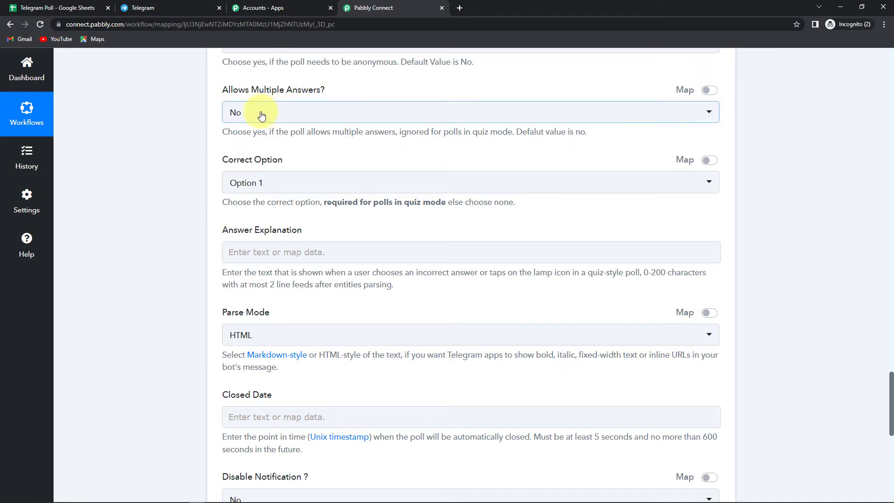
- Turn on mapping for Correct Option, clear the default 0 and insert the sheet's Answer
{"action": "left_click", "coordinate": [279, 183]}
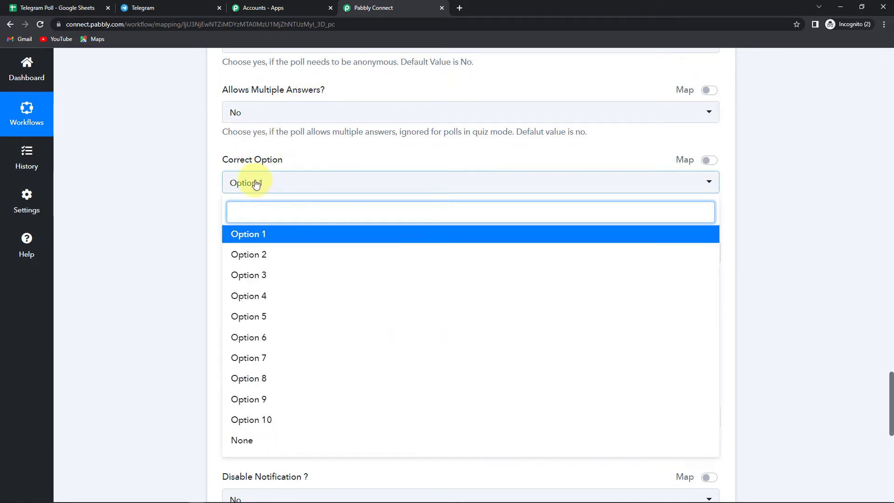
{"action": "left_click", "coordinate": [184, 182]}
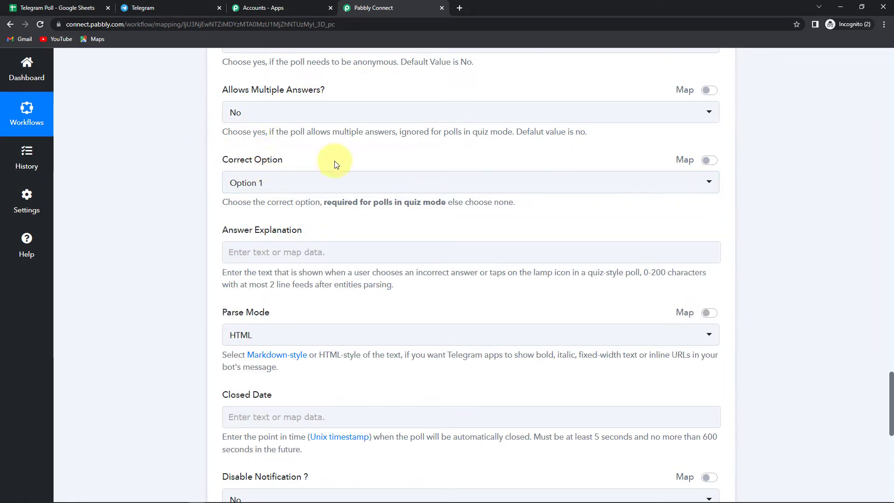
{"action": "left_click", "coordinate": [707, 161]}
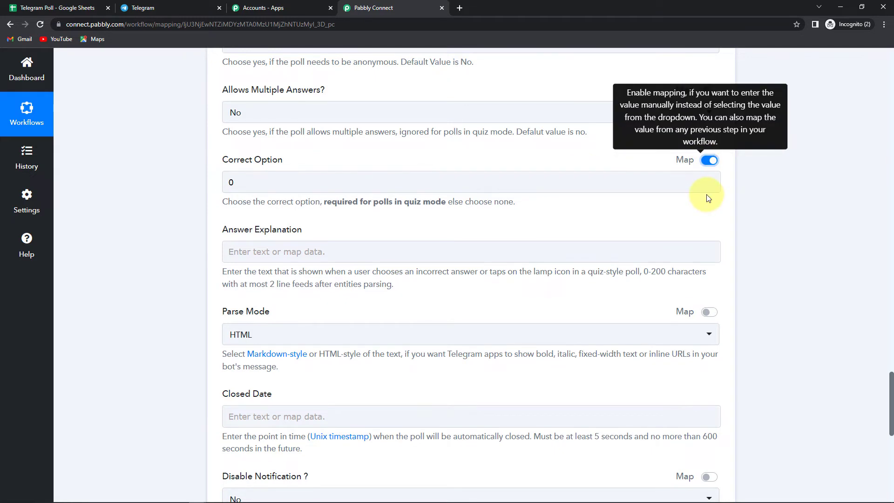
{"action": "left_click", "coordinate": [273, 175]}
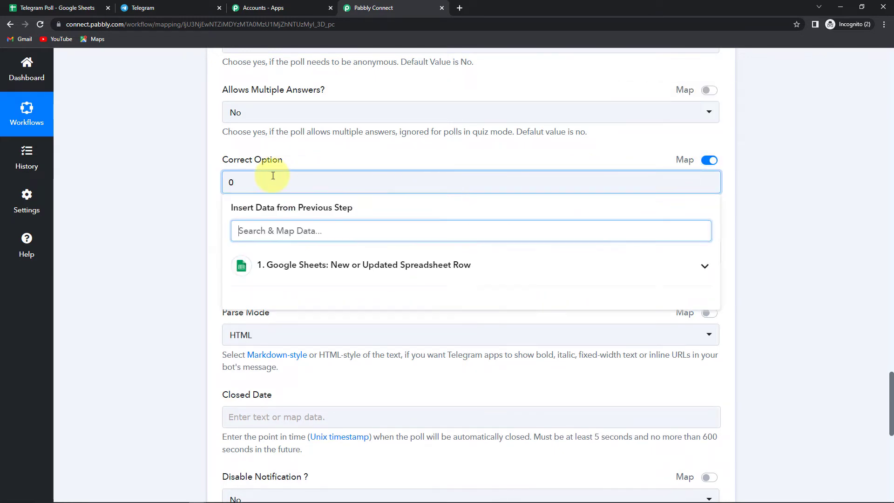
{"action": "key", "text": "BackSpace"}
{"action": "left_click", "coordinate": [263, 265]}
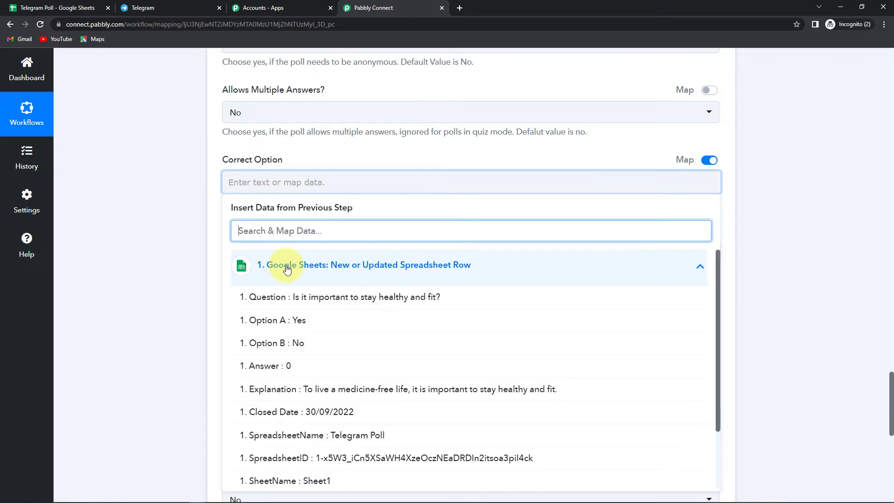
{"action": "left_click", "coordinate": [285, 368]}
{"action": "left_click", "coordinate": [175, 305]}
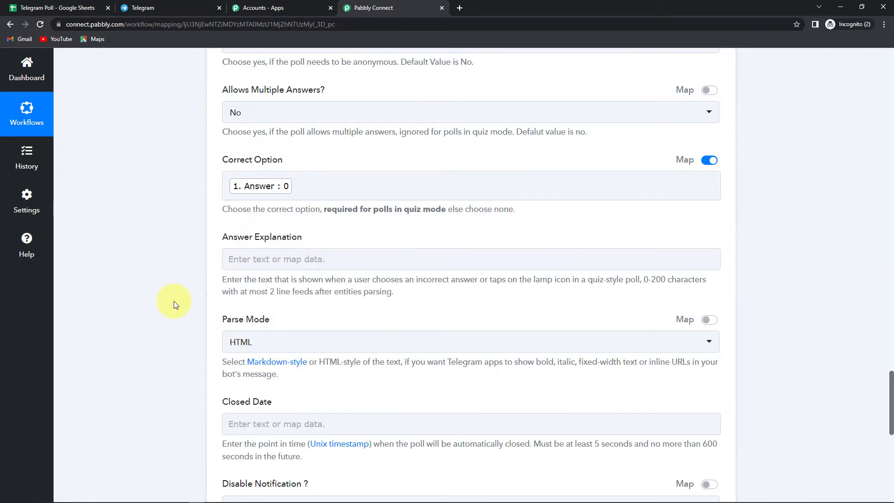
{"action": "scroll", "coordinate": [175, 305], "scroll_direction": "down", "scroll_amount": 3}
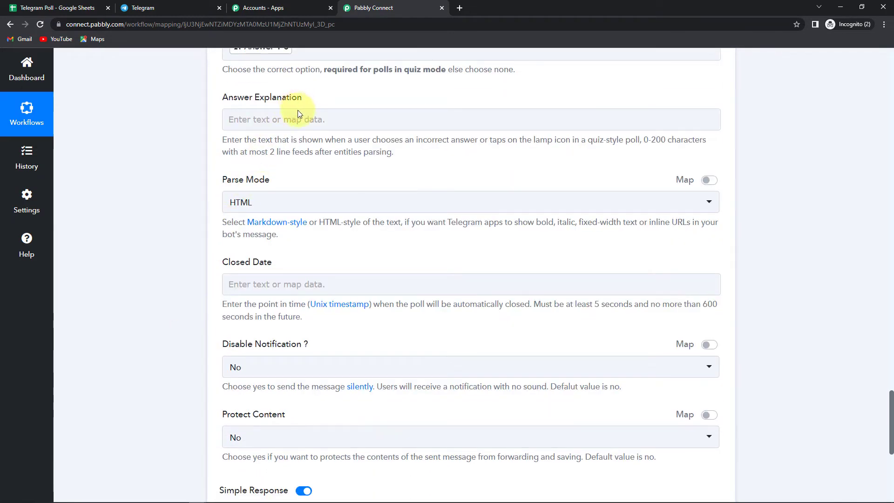
- Map the sheet's Explanation into Answer Explanation
{"action": "left_click", "coordinate": [298, 111]}
{"action": "left_click", "coordinate": [295, 202]}
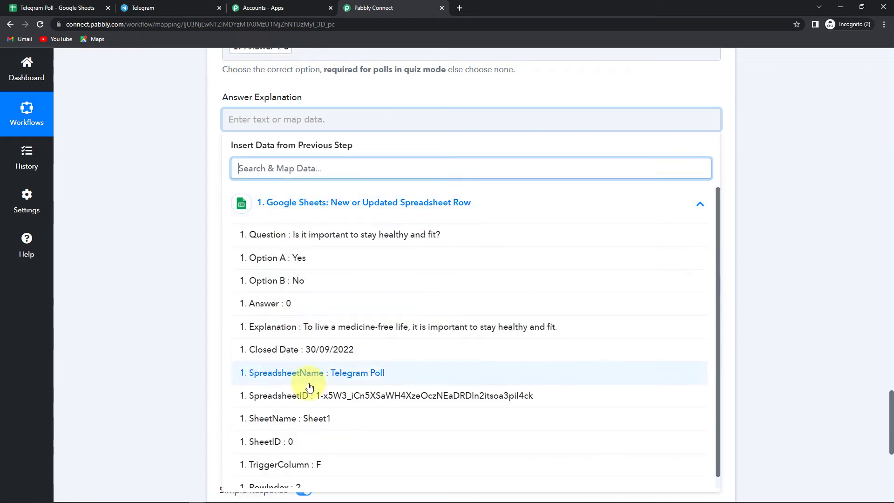
{"action": "left_click", "coordinate": [310, 325]}
{"action": "left_click", "coordinate": [156, 278]}
{"action": "scroll", "coordinate": [156, 278], "scroll_direction": "down", "scroll_amount": 1}
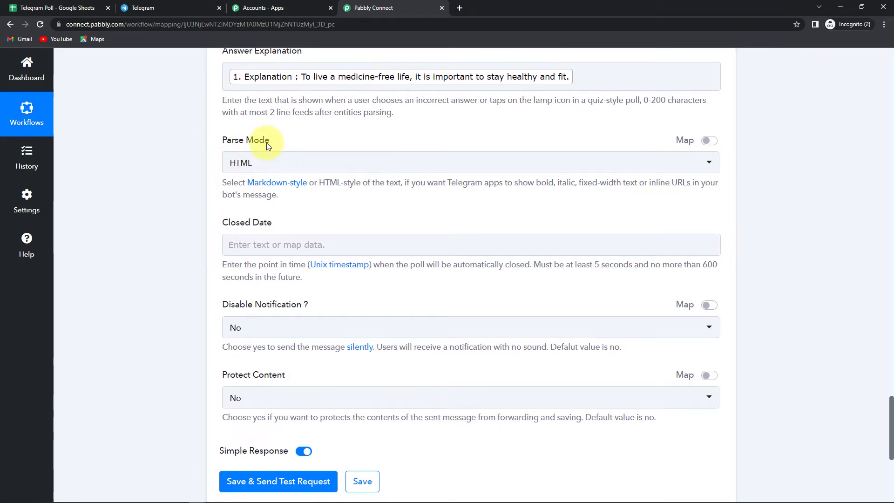
{"action": "scroll", "coordinate": [266, 270], "scroll_direction": "down", "scroll_amount": 2}
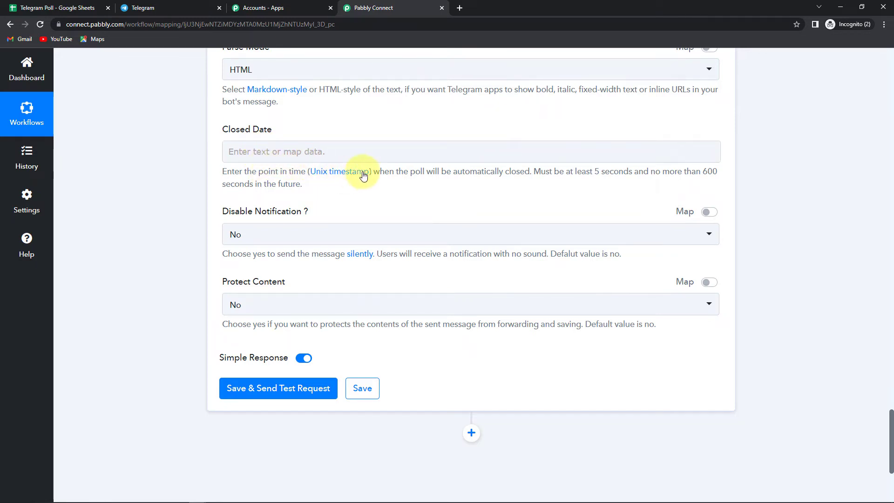
- Browse the sheet data for Closed Date, leaving the field unmapped for now
{"action": "left_click", "coordinate": [309, 151]}
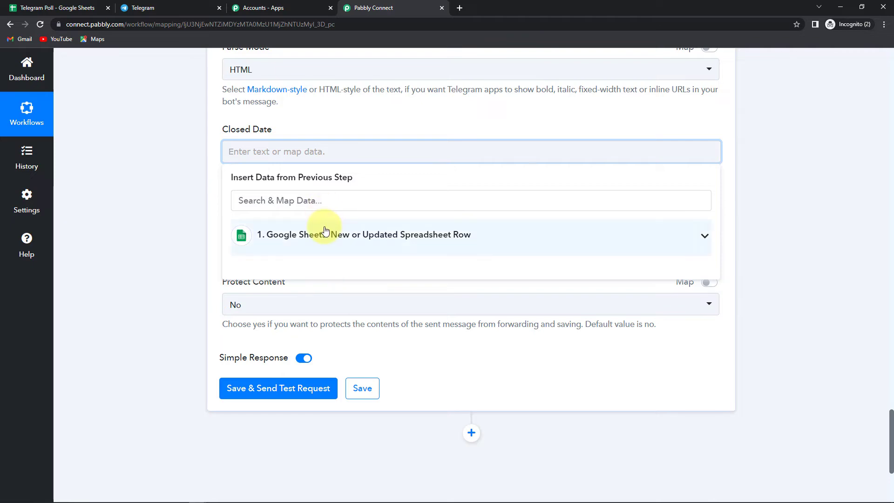
{"action": "left_click", "coordinate": [270, 234]}
{"action": "scroll", "coordinate": [362, 364], "scroll_direction": "down", "scroll_amount": 1}
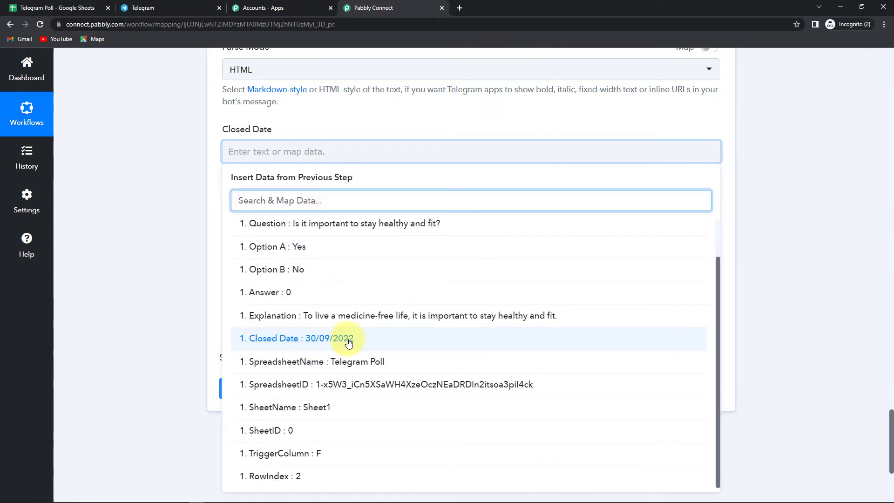
{"action": "left_click", "coordinate": [152, 298]}
{"action": "scroll", "coordinate": [152, 297], "scroll_direction": "up", "scroll_amount": 10}
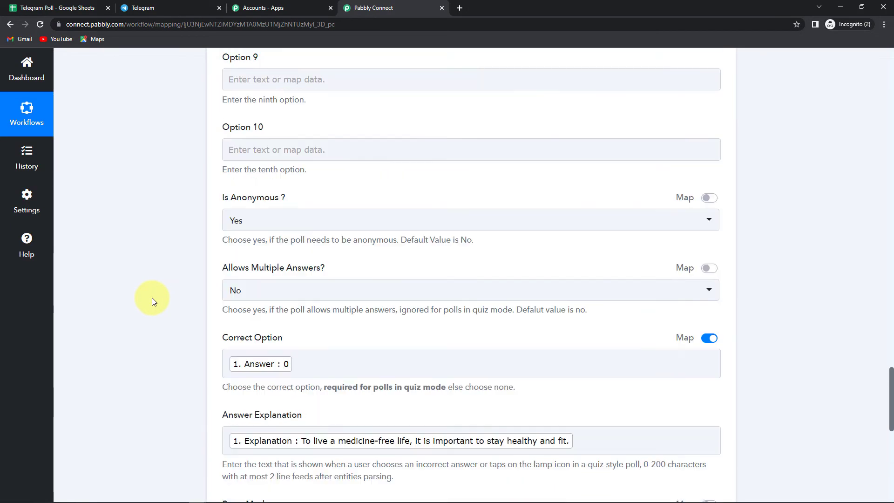
{"action": "scroll", "coordinate": [152, 298], "scroll_direction": "up", "scroll_amount": 6}
{"action": "scroll", "coordinate": [152, 298], "scroll_direction": "down", "scroll_amount": 15}
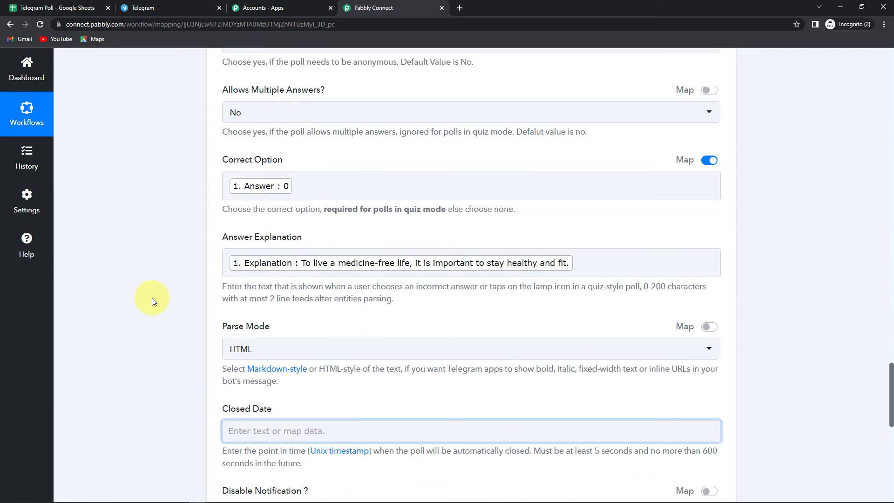
{"action": "scroll", "coordinate": [152, 298], "scroll_direction": "down", "scroll_amount": 3}
- Save the Send a Poll step settings
{"action": "left_click", "coordinate": [362, 202]}
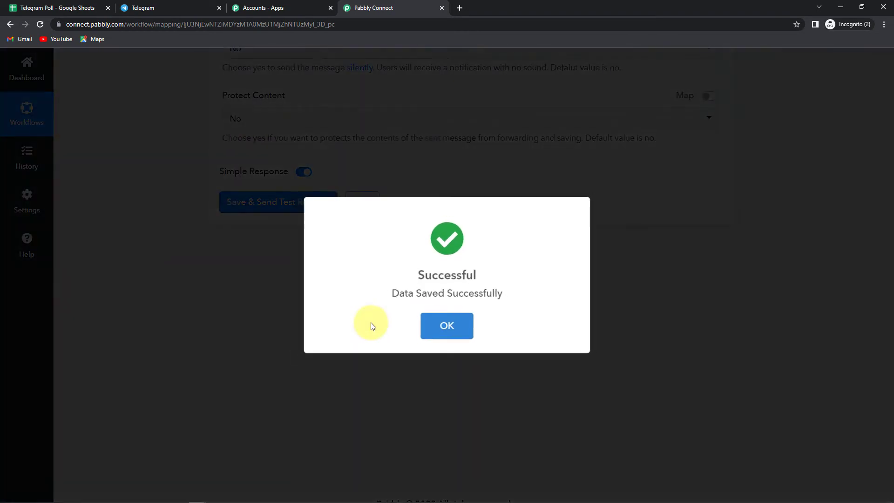
{"action": "scroll", "coordinate": [371, 322], "scroll_direction": "up", "scroll_amount": 20}
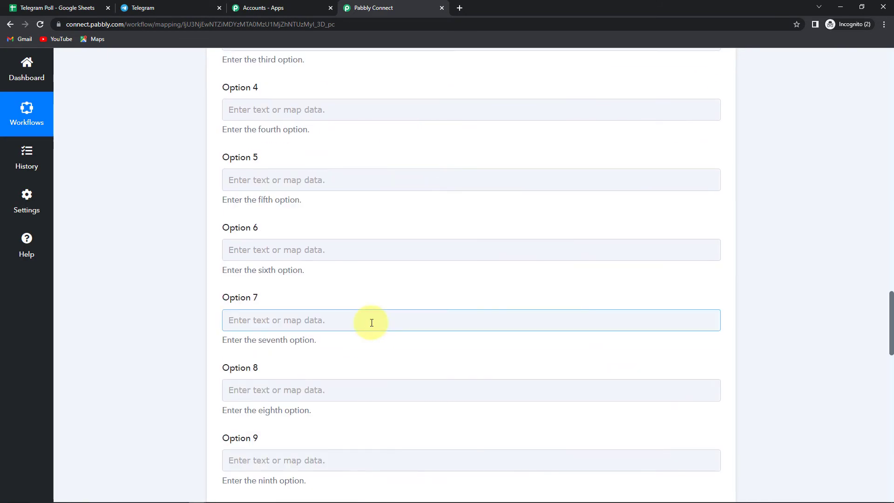
{"action": "scroll", "coordinate": [371, 321], "scroll_direction": "up", "scroll_amount": 5}
- Insert a Date/Time Formatter step using Format Date with Time Zone before the poll
{"action": "left_click", "coordinate": [470, 112]}
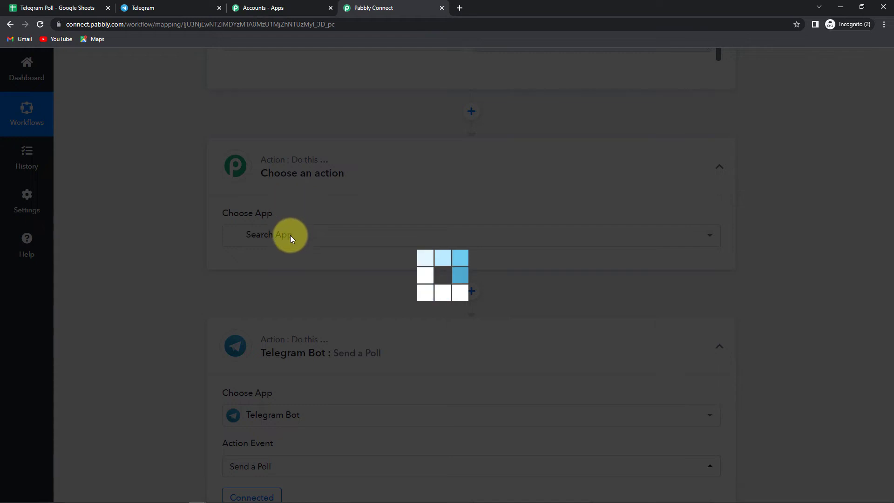
{"action": "type", "text": "date"}
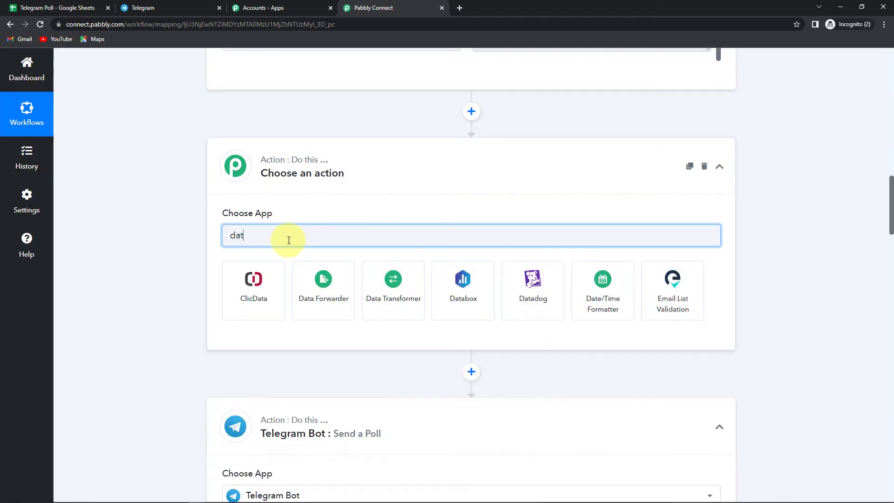
{"action": "left_click", "coordinate": [265, 282]}
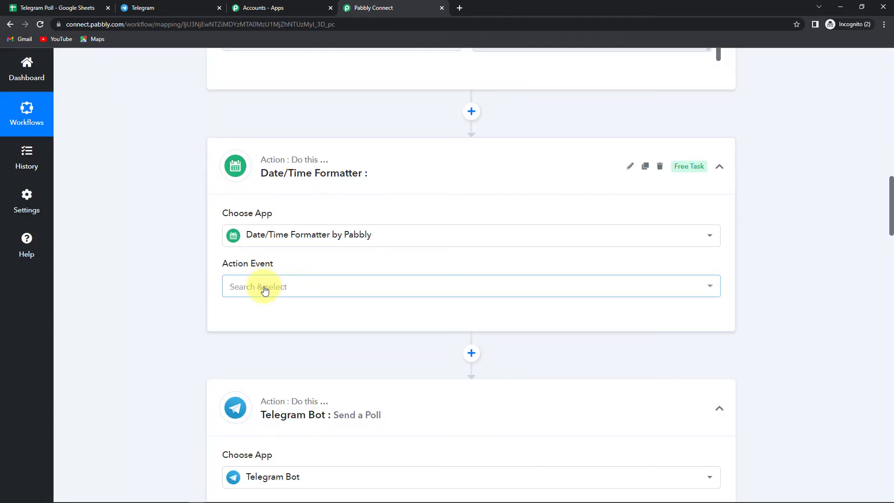
{"action": "left_click", "coordinate": [264, 288]}
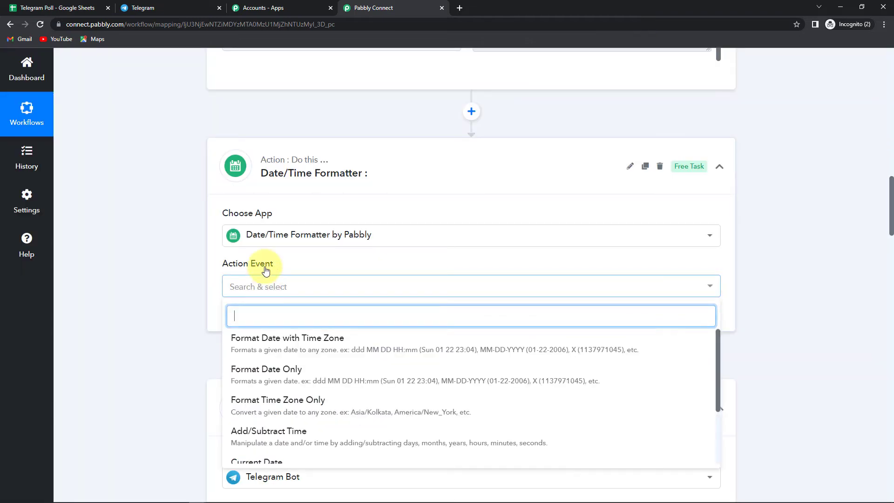
{"action": "left_click", "coordinate": [264, 341]}
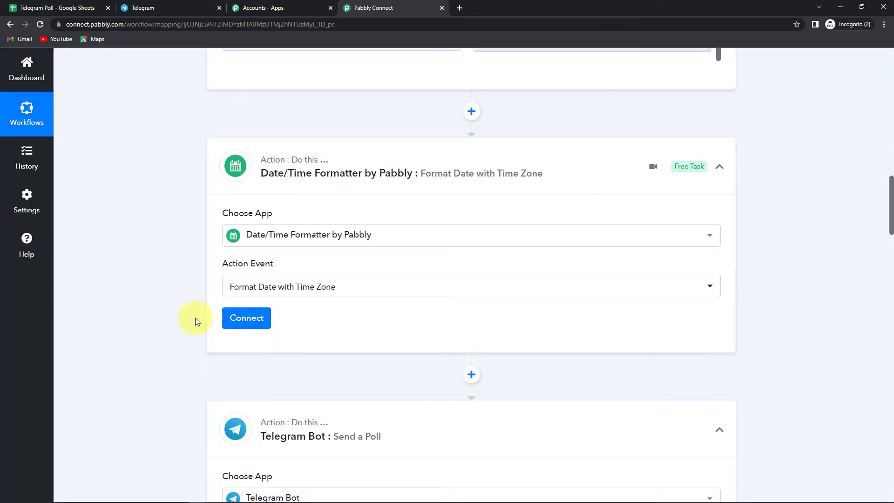
{"action": "left_click", "coordinate": [246, 318]}
{"action": "scroll", "coordinate": [252, 259], "scroll_direction": "down", "scroll_amount": 5}
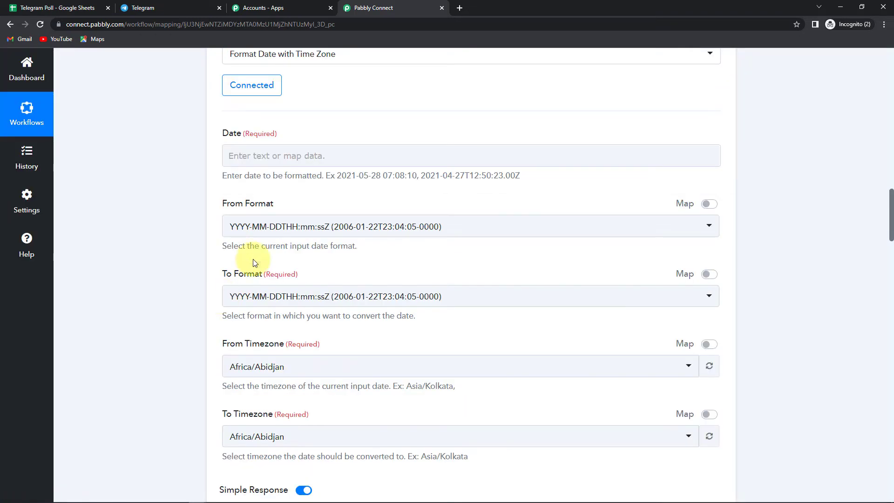
- Map the sheet's Closed Date into the formatter's Date field
{"action": "left_click", "coordinate": [293, 155]}
{"action": "left_click", "coordinate": [305, 240]}
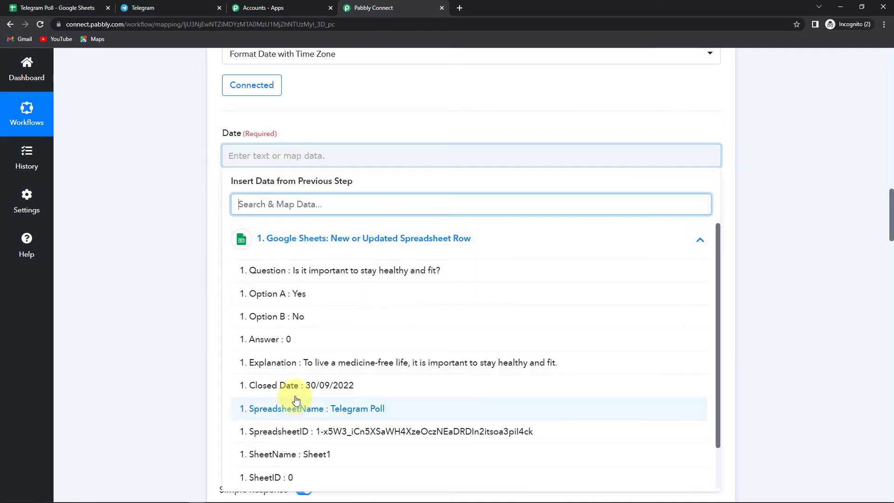
{"action": "left_click", "coordinate": [298, 386]}
{"action": "left_click", "coordinate": [199, 294]}
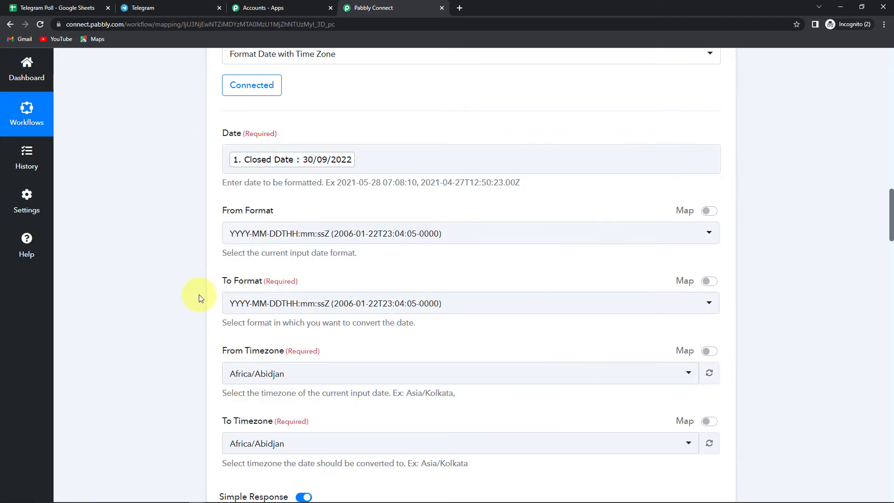
- Set From Format to DD/MM/YYYY and To Format to Timestamp in Millisecond
{"action": "left_click", "coordinate": [465, 233]}
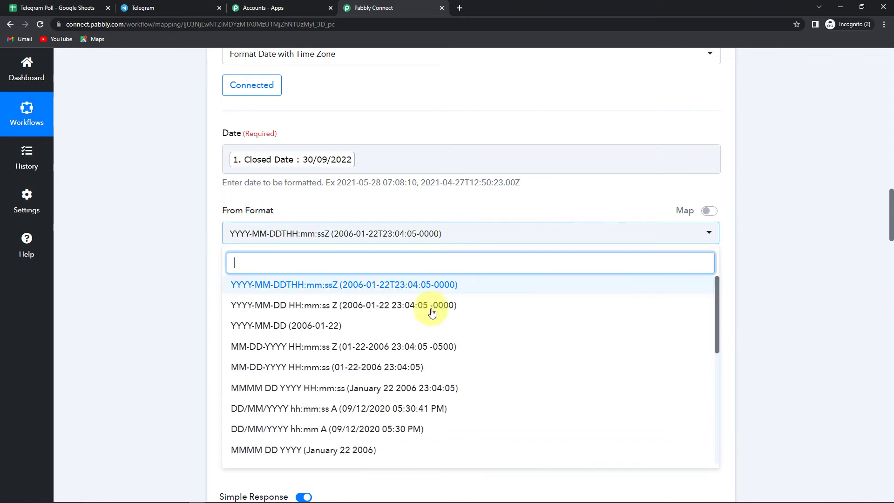
{"action": "scroll", "coordinate": [412, 350], "scroll_direction": "down", "scroll_amount": 1}
{"action": "scroll", "coordinate": [412, 350], "scroll_direction": "down", "scroll_amount": 3}
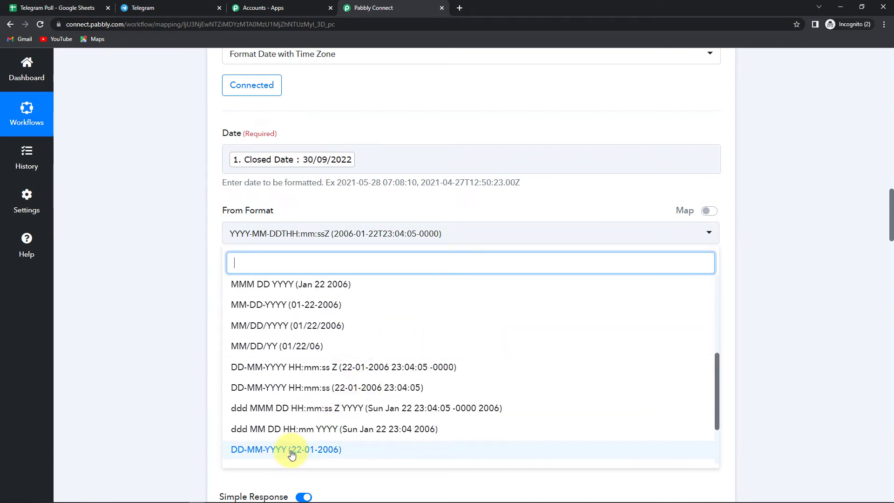
{"action": "left_click", "coordinate": [399, 449]}
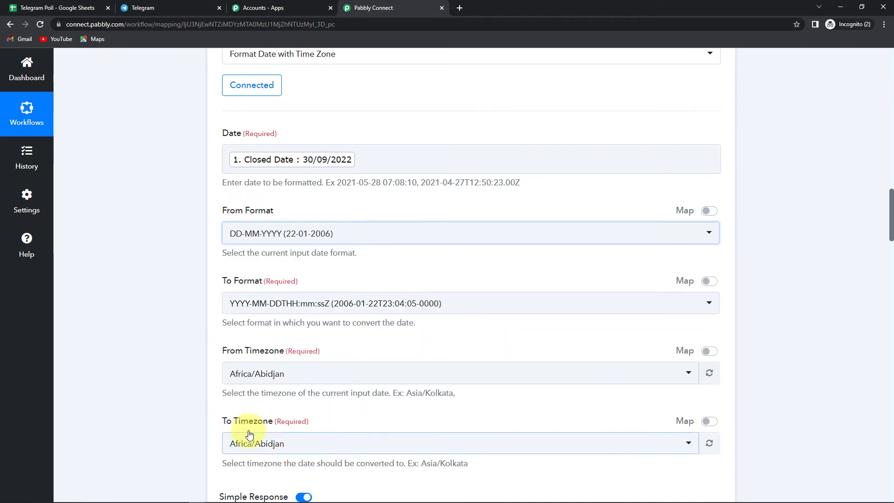
{"action": "left_click", "coordinate": [349, 235]}
{"action": "scroll", "coordinate": [279, 419], "scroll_direction": "down", "scroll_amount": 2}
{"action": "left_click", "coordinate": [279, 399]}
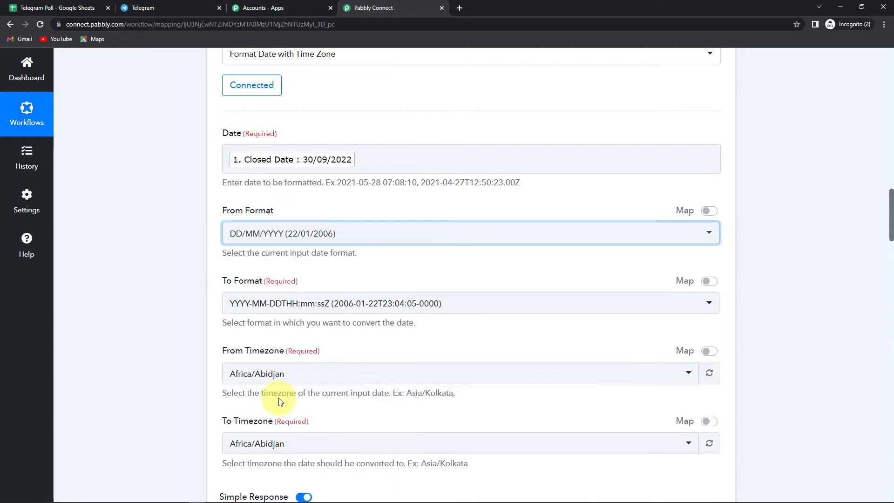
{"action": "scroll", "coordinate": [172, 295], "scroll_direction": "down", "scroll_amount": 2}
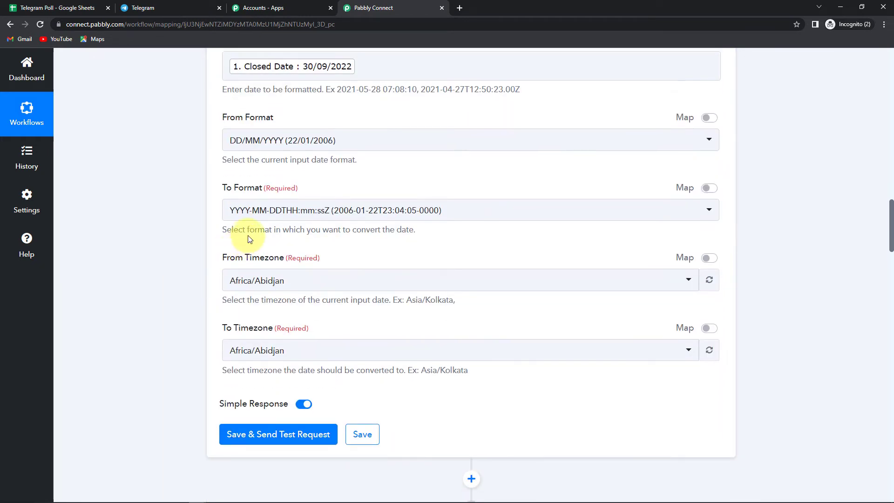
{"action": "left_click", "coordinate": [266, 220]}
{"action": "scroll", "coordinate": [242, 325], "scroll_direction": "down", "scroll_amount": 10}
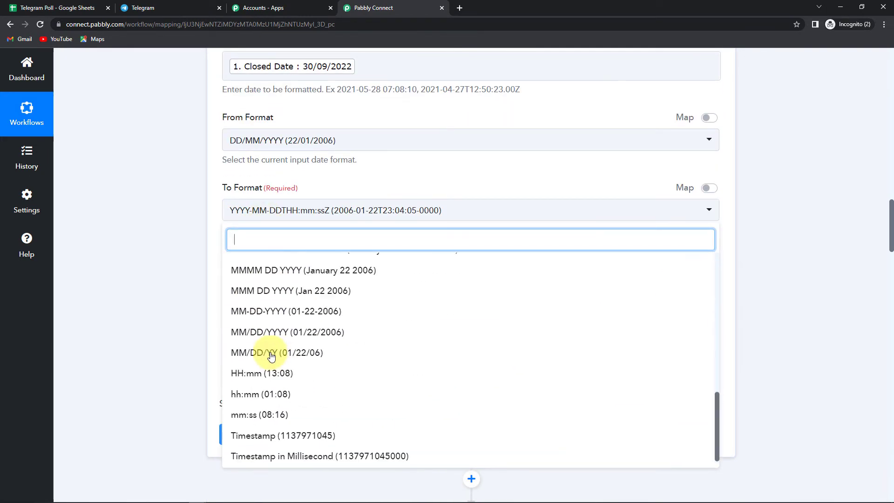
{"action": "left_click", "coordinate": [260, 450]}
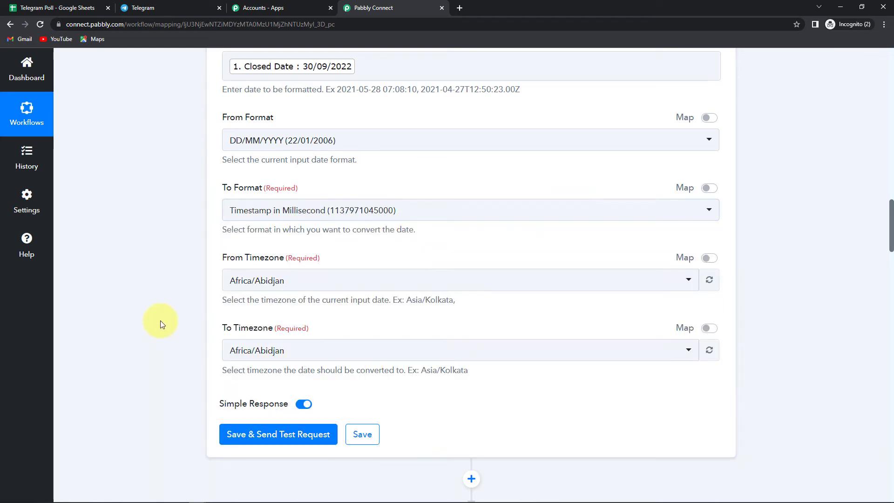
{"action": "scroll", "coordinate": [161, 321], "scroll_direction": "down", "scroll_amount": 2}
{"action": "scroll", "coordinate": [160, 324], "scroll_direction": "down", "scroll_amount": 2}
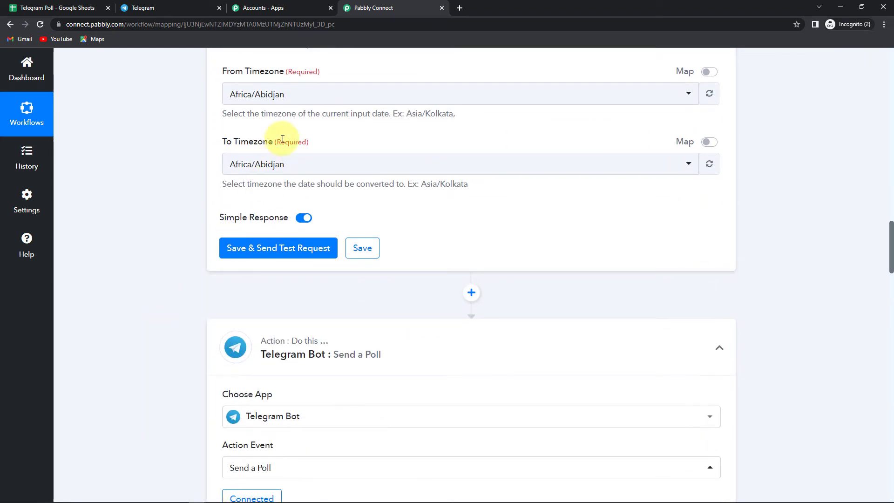
{"action": "left_click", "coordinate": [309, 95]}
{"action": "type", "text": "utc"}
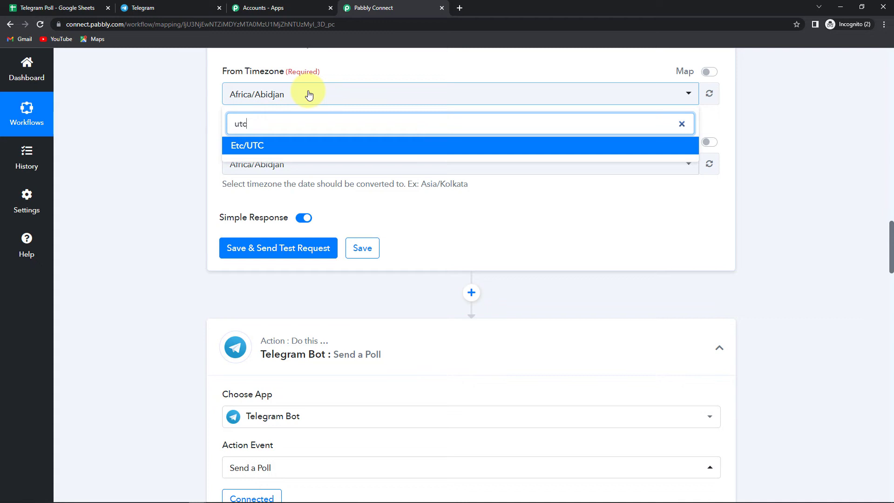
{"action": "left_click", "coordinate": [295, 145]}
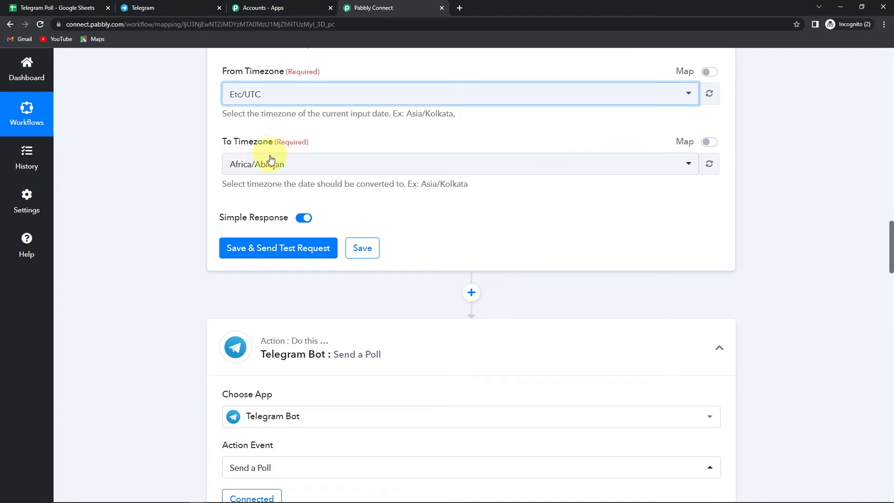
{"action": "left_click", "coordinate": [291, 165]}
{"action": "type", "text": "utc"}
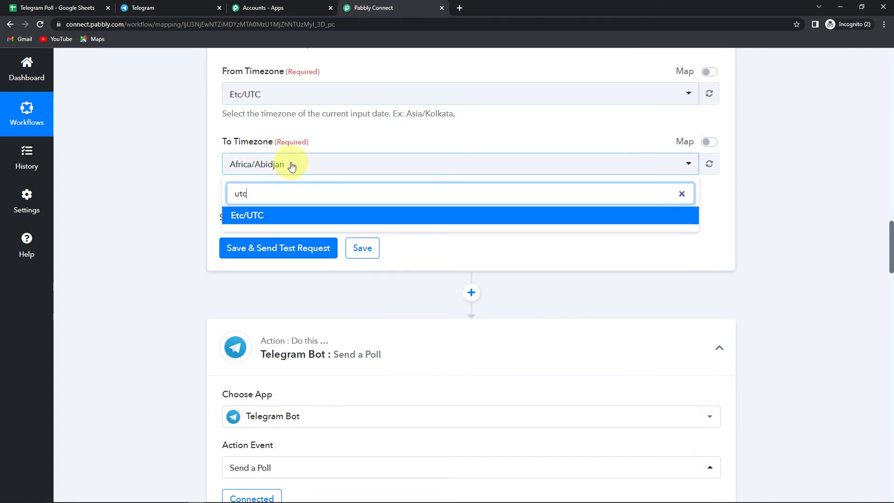
{"action": "left_click", "coordinate": [256, 217]}
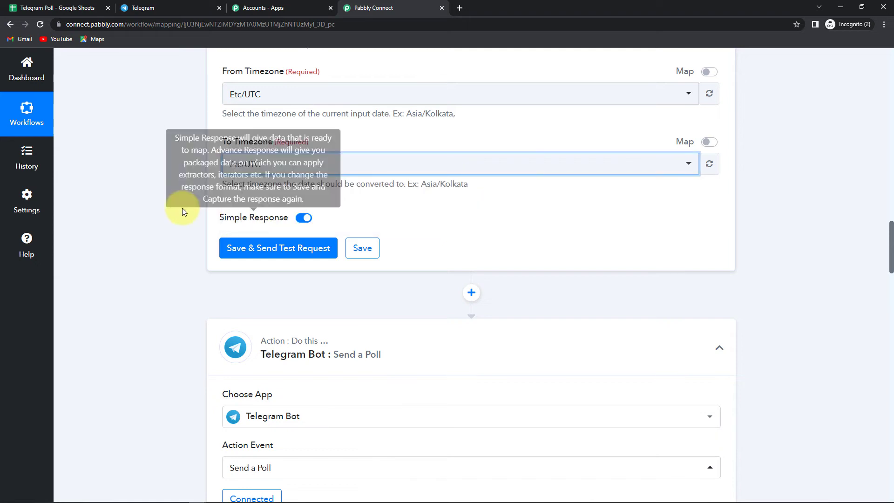
{"action": "left_click", "coordinate": [261, 248]}
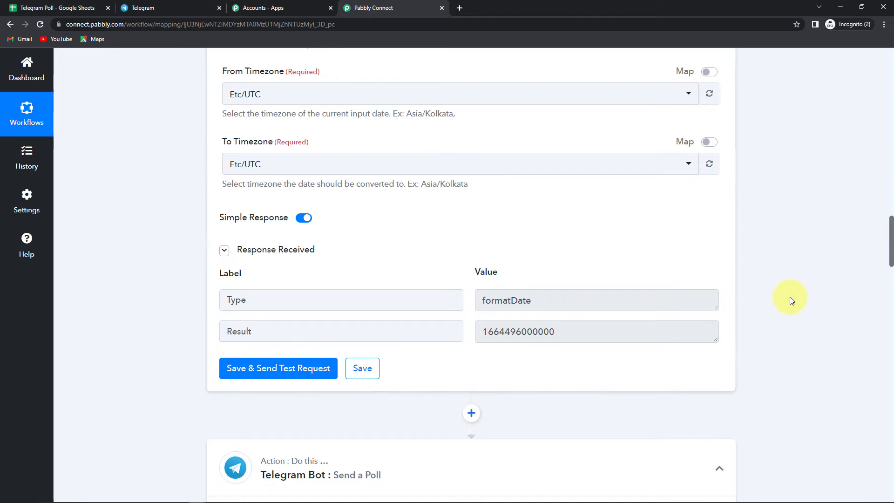
{"action": "scroll", "coordinate": [789, 297], "scroll_direction": "down", "scroll_amount": 10}
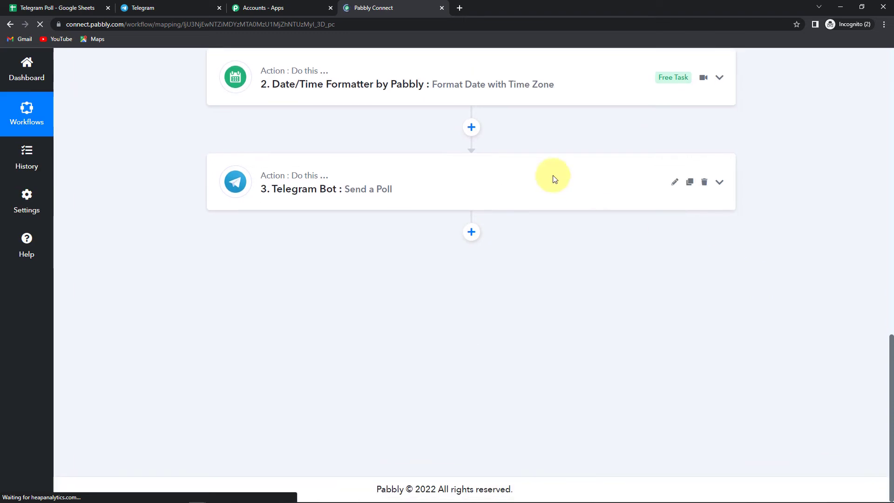
{"action": "left_click", "coordinate": [550, 180]}
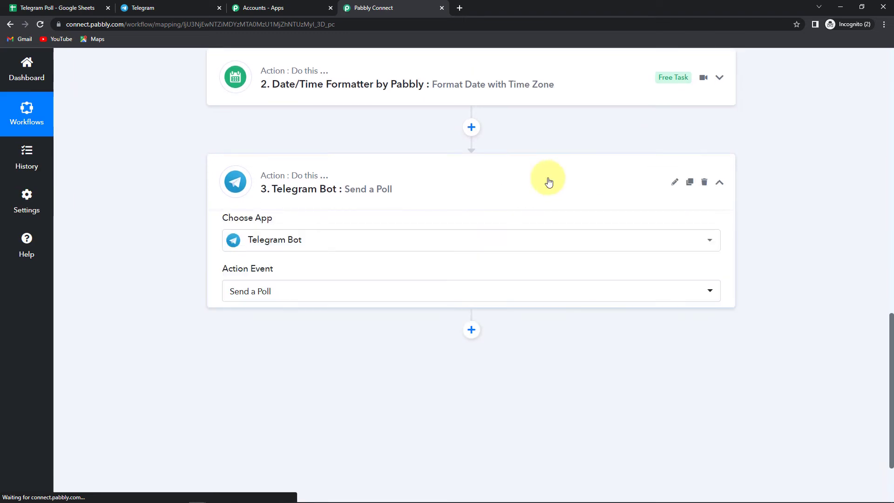
{"action": "scroll", "coordinate": [524, 232], "scroll_direction": "down", "scroll_amount": 20}
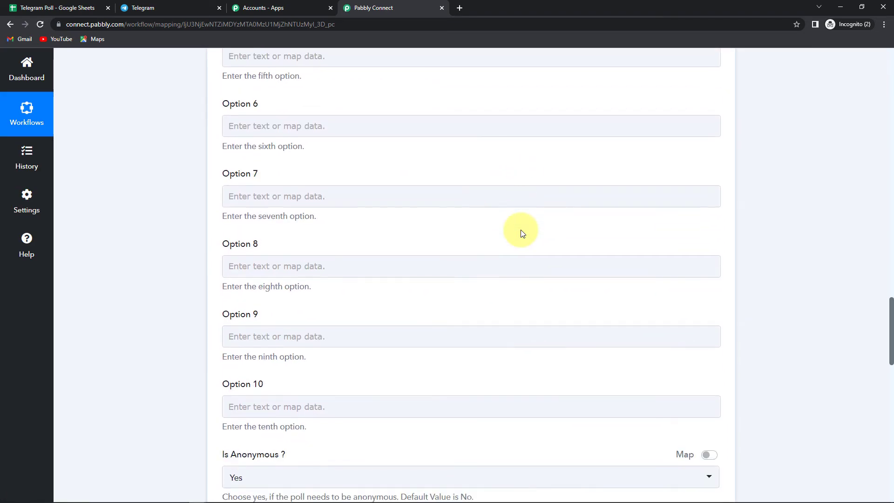
{"action": "scroll", "coordinate": [520, 230], "scroll_direction": "down", "scroll_amount": 6}
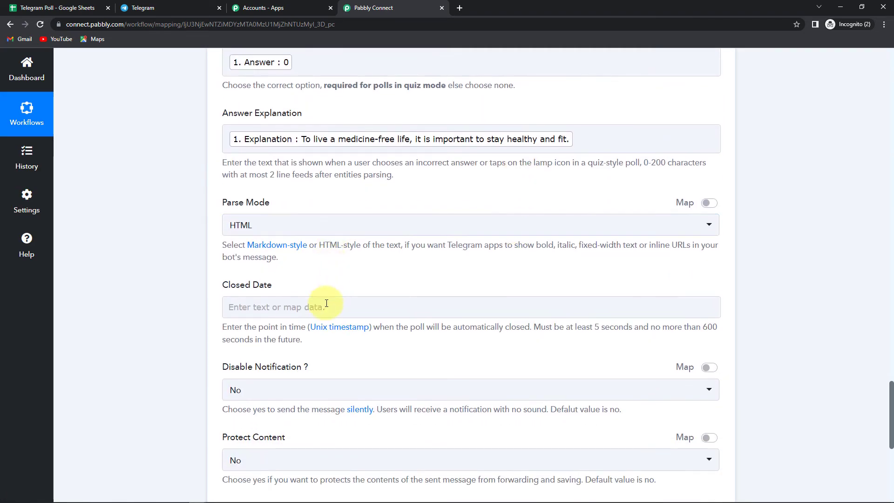
{"action": "left_click", "coordinate": [325, 302]}
{"action": "scroll", "coordinate": [324, 303], "scroll_direction": "down", "scroll_amount": 2}
{"action": "left_click", "coordinate": [324, 329]}
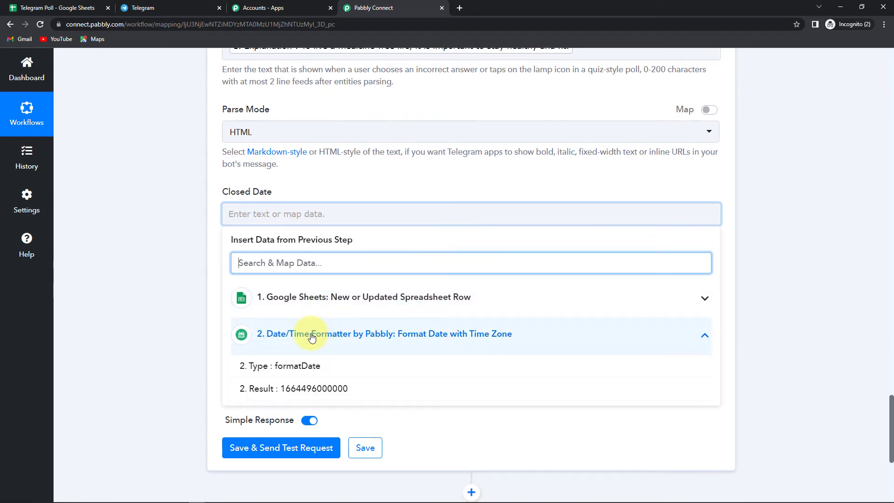
{"action": "left_click", "coordinate": [301, 395]}
{"action": "left_click", "coordinate": [152, 294]}
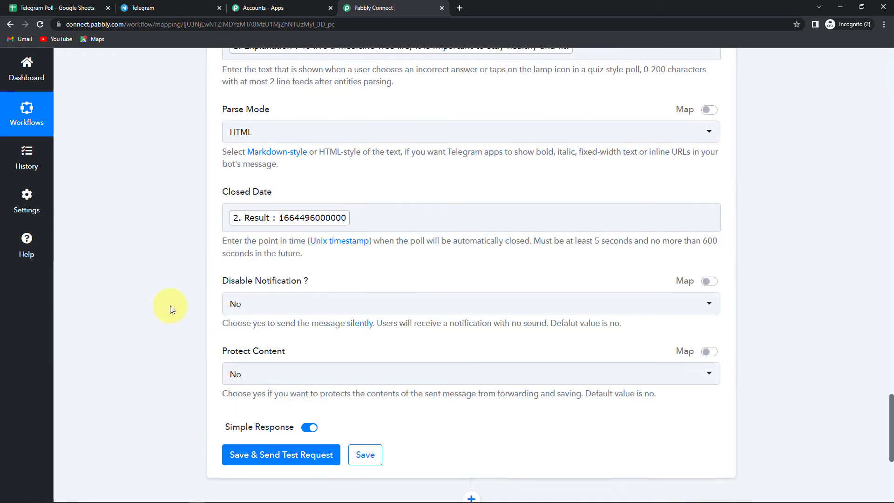
{"action": "scroll", "coordinate": [169, 306], "scroll_direction": "down", "scroll_amount": 3}
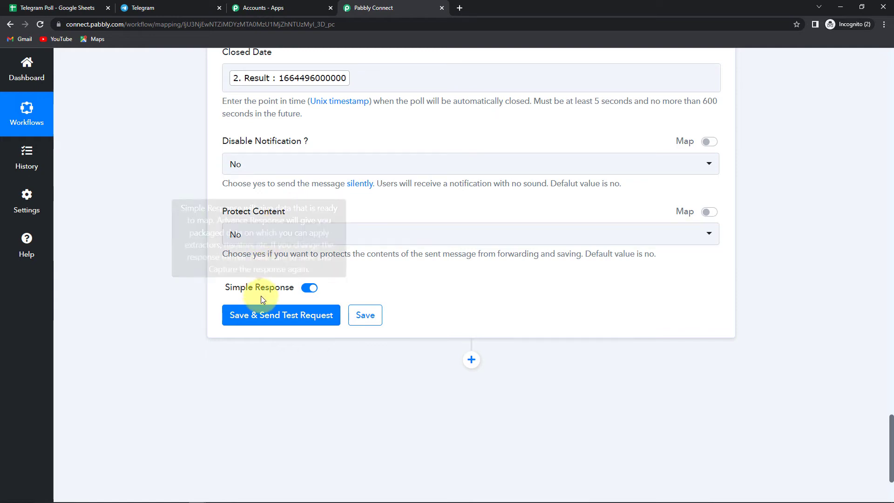
- Save and send a test poll, reviewing the returned quiz 'Is it important to stay healthy and fit?'
{"action": "left_click", "coordinate": [274, 320]}
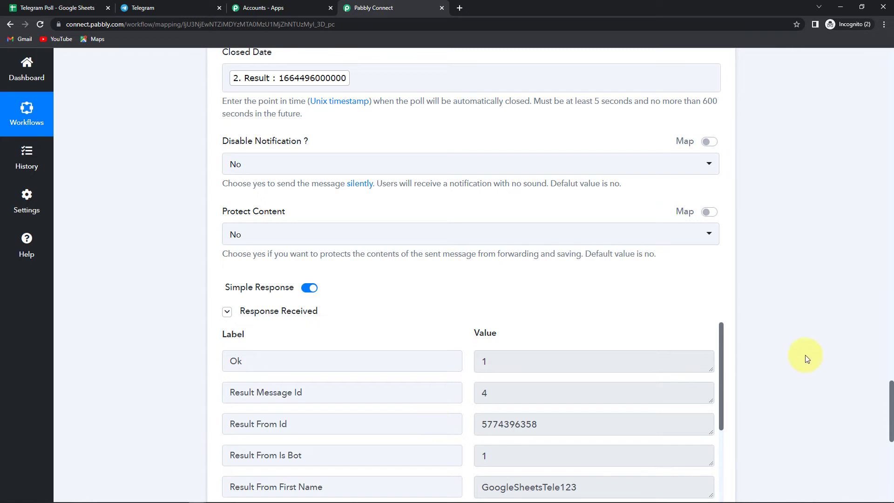
{"action": "scroll", "coordinate": [806, 354], "scroll_direction": "down", "scroll_amount": 4}
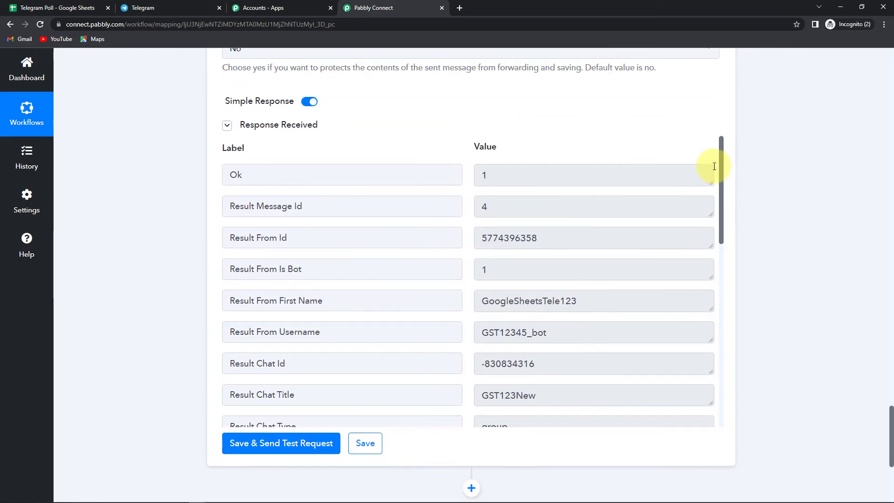
{"action": "left_click_drag", "start_coordinate": [721, 156], "coordinate": [722, 329]}
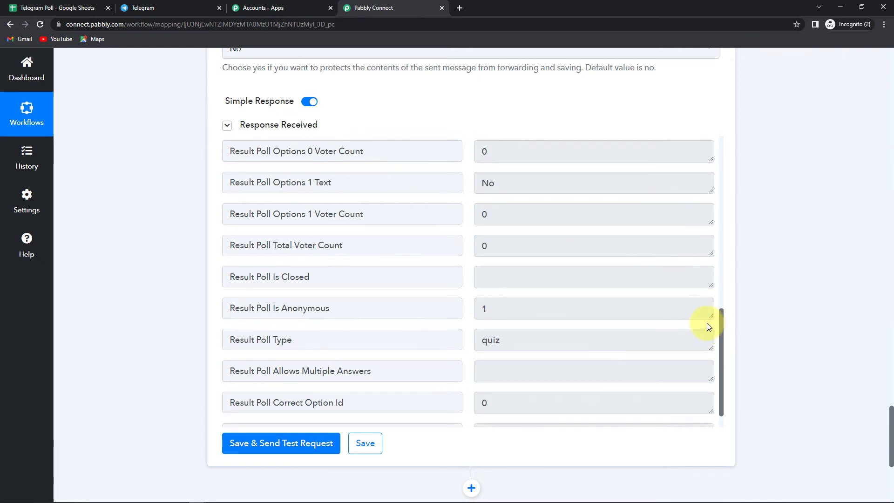
- Answer No on the healthy-and-fit quiz in the GST123New group, then return to the spreadsheet
{"action": "left_click", "coordinate": [170, 7]}
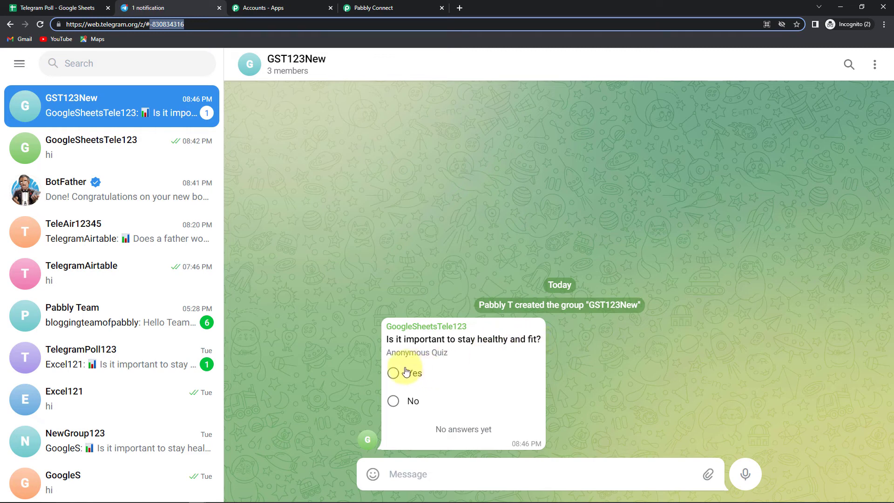
{"action": "left_click", "coordinate": [394, 402]}
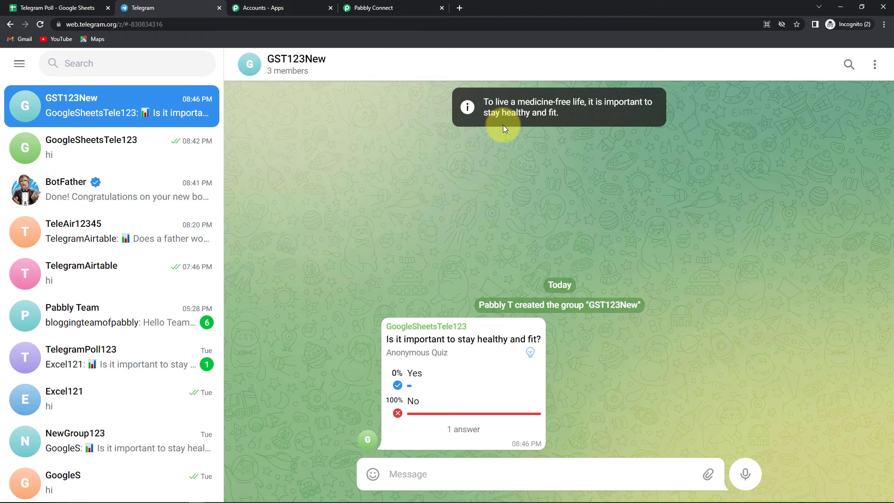
{"action": "left_click", "coordinate": [80, 9]}
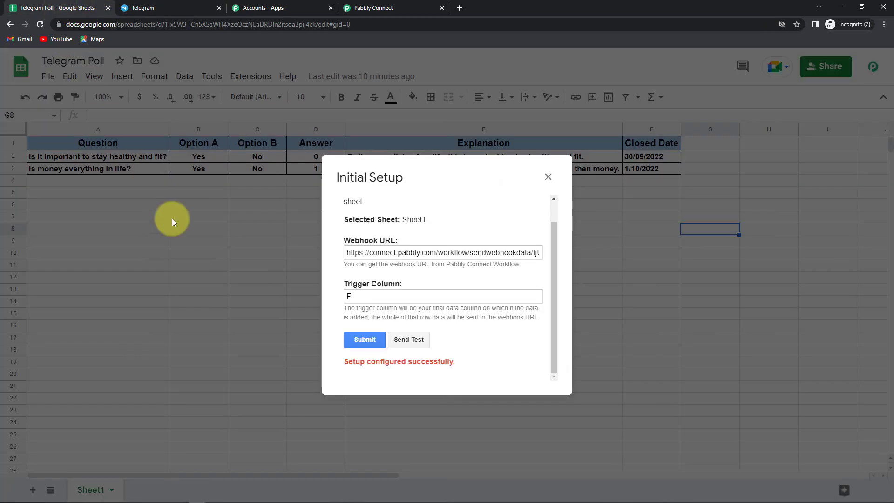
- Fill row 4 with 'Do our parents love us?', Yes, No, 0 and 'Parents love their children unconditionally.'
{"action": "left_click", "coordinate": [548, 176]}
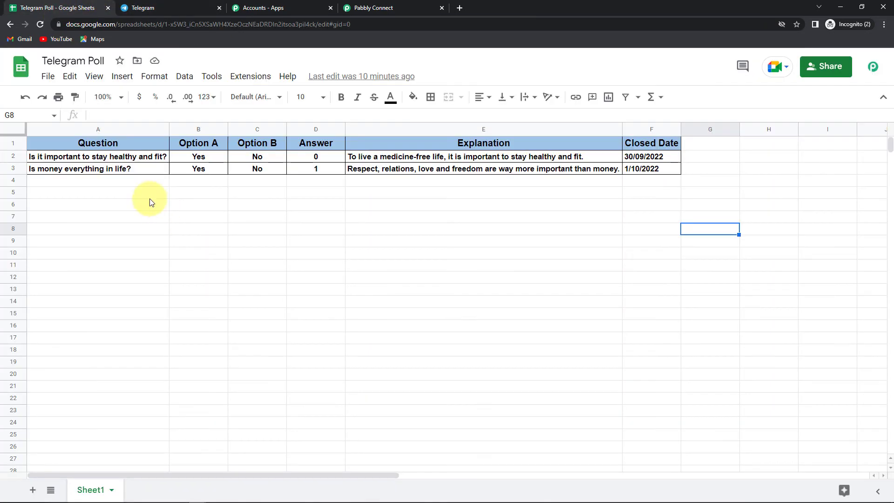
{"action": "left_click", "coordinate": [94, 181]}
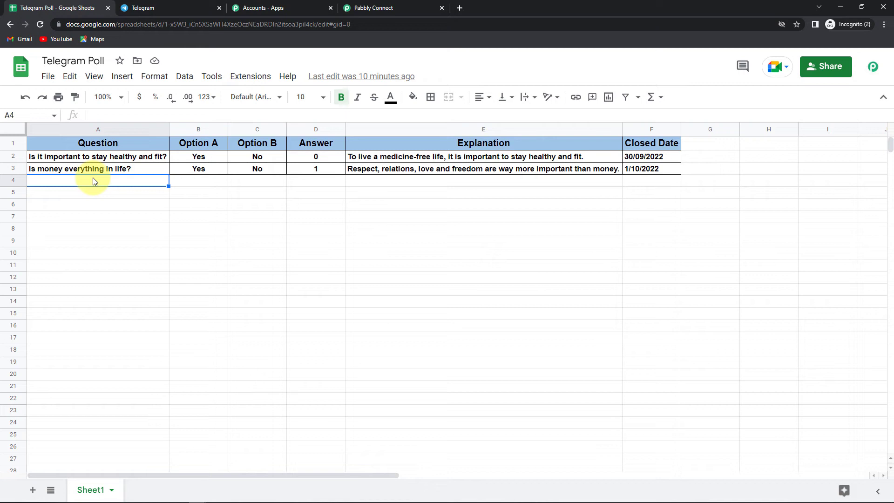
{"action": "type", "text": "Do our "}
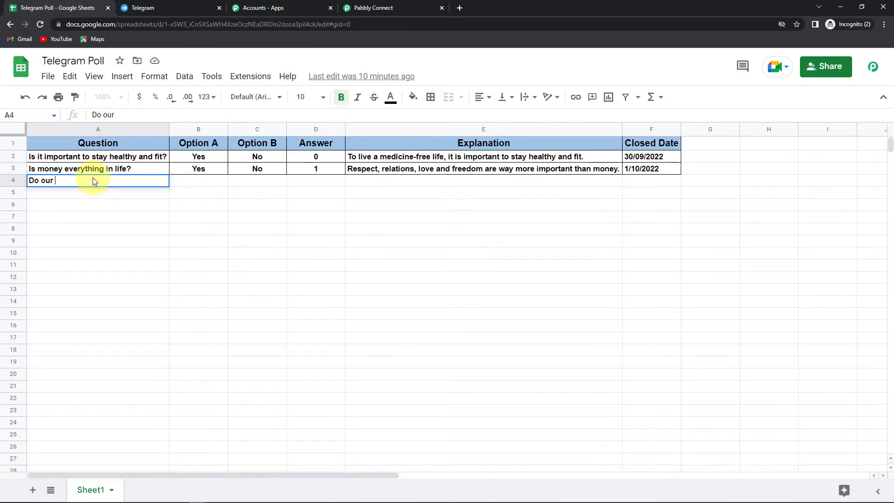
{"action": "type", "text": "parents love us?"}
{"action": "left_click", "coordinate": [203, 180]}
{"action": "type", "text": "Yes"}
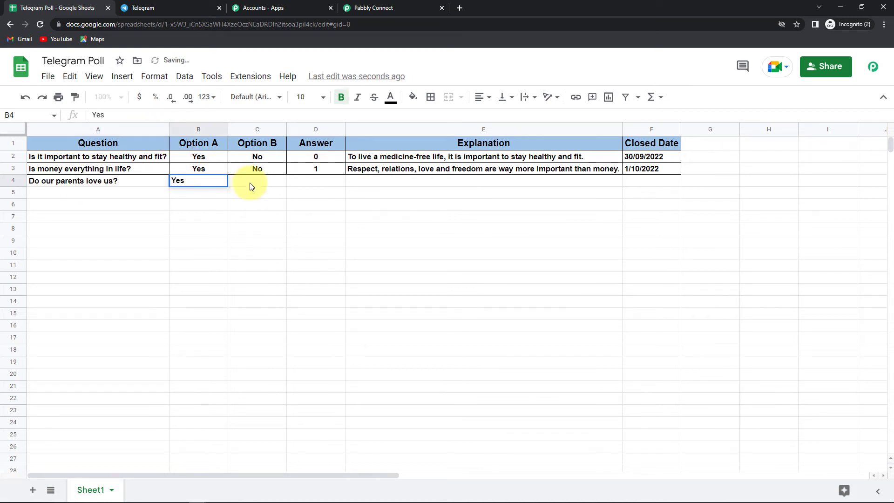
{"action": "left_click", "coordinate": [249, 182]}
{"action": "type", "text": "No"}
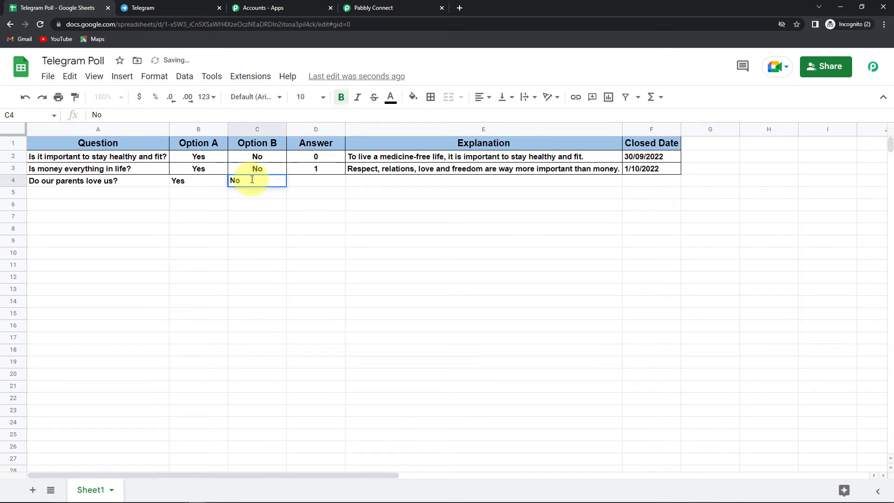
{"action": "left_click", "coordinate": [320, 185]}
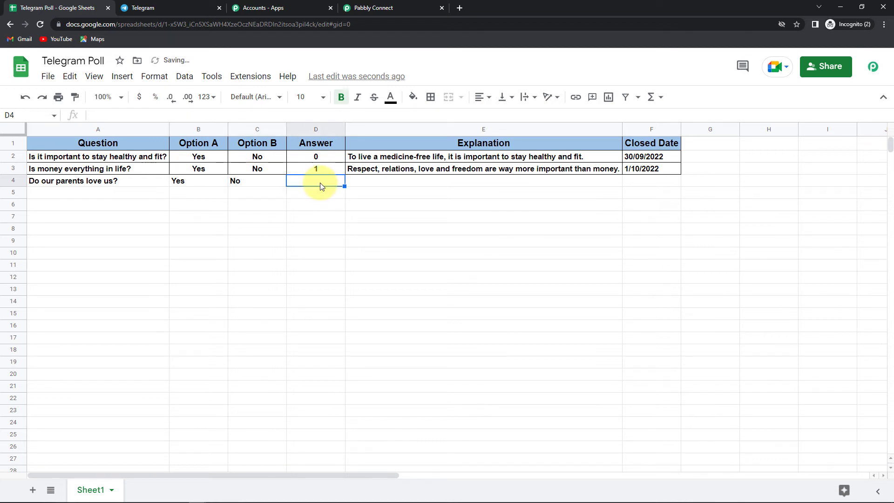
{"action": "type", "text": "0"}
{"action": "left_click", "coordinate": [366, 187]}
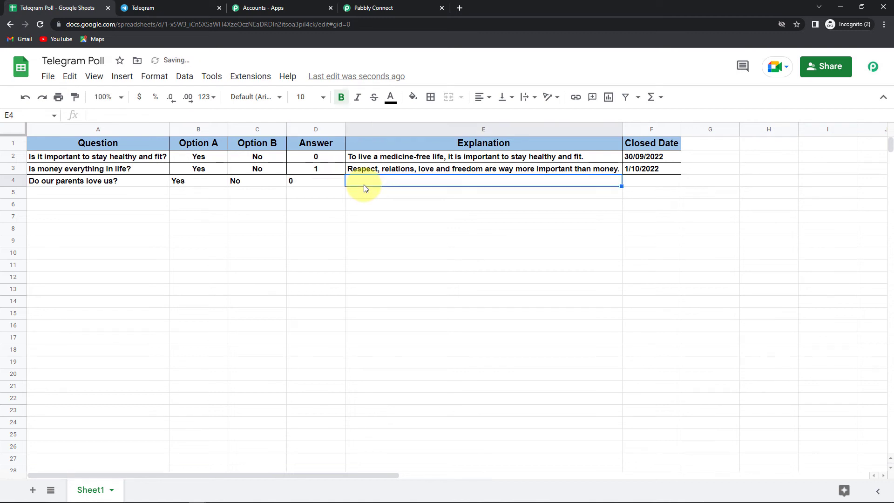
{"action": "type", "text": "Parents lov"}
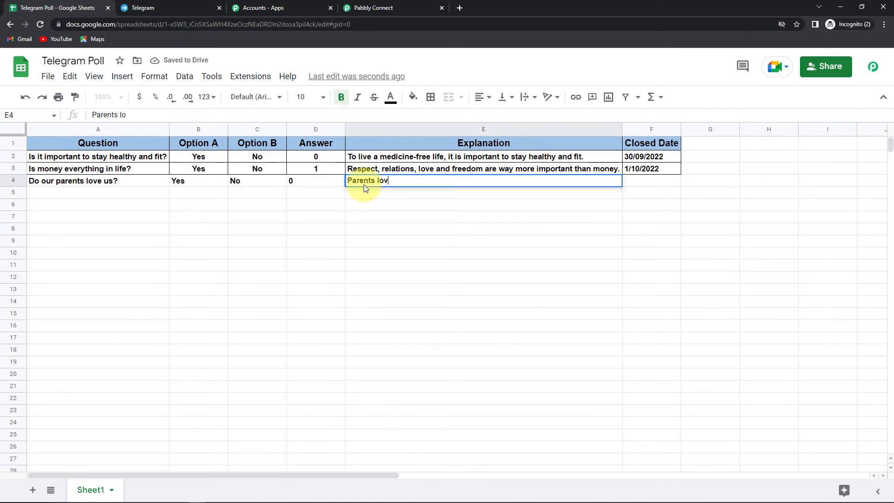
{"action": "type", "text": "e their chil"}
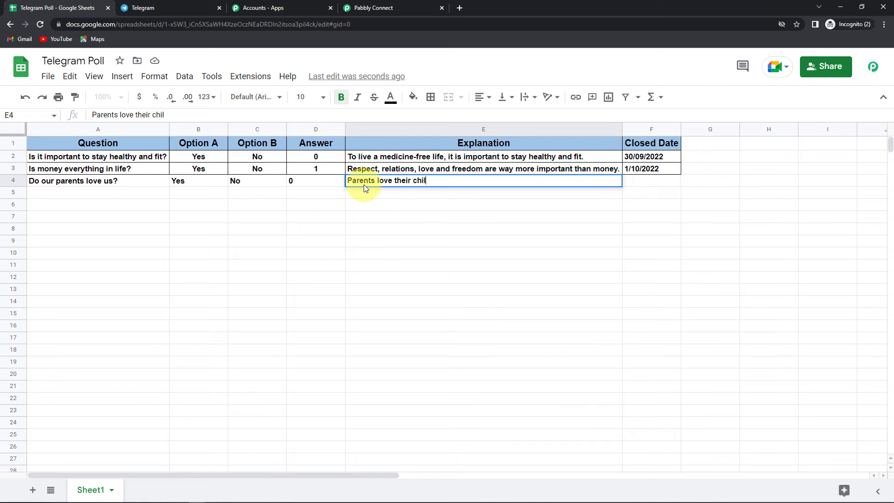
{"action": "type", "text": "dren unconditionally"}
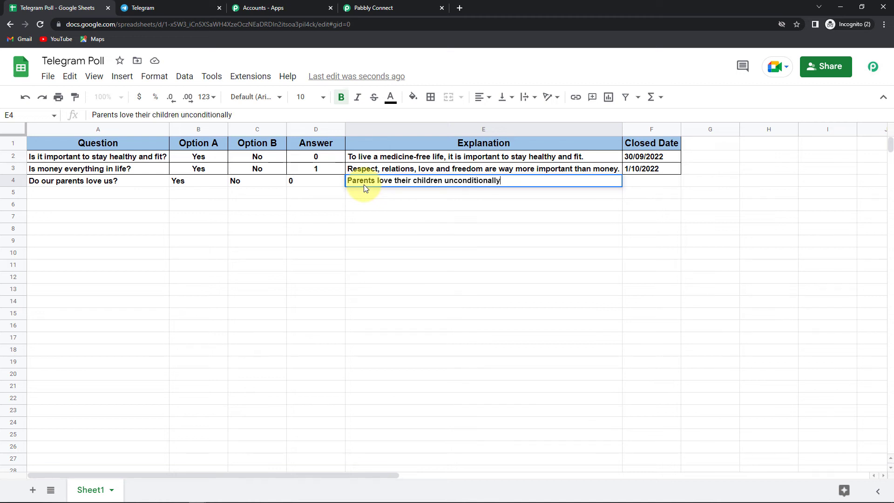
{"action": "type", "text": "."}
{"action": "left_click", "coordinate": [478, 230]}
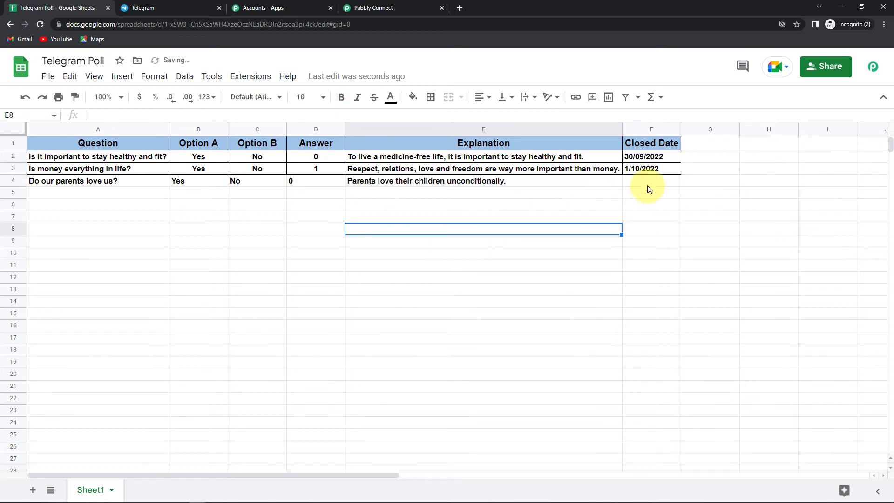
- Enter 03/10/2022 as row 4's closing date
{"action": "left_click", "coordinate": [651, 183]}
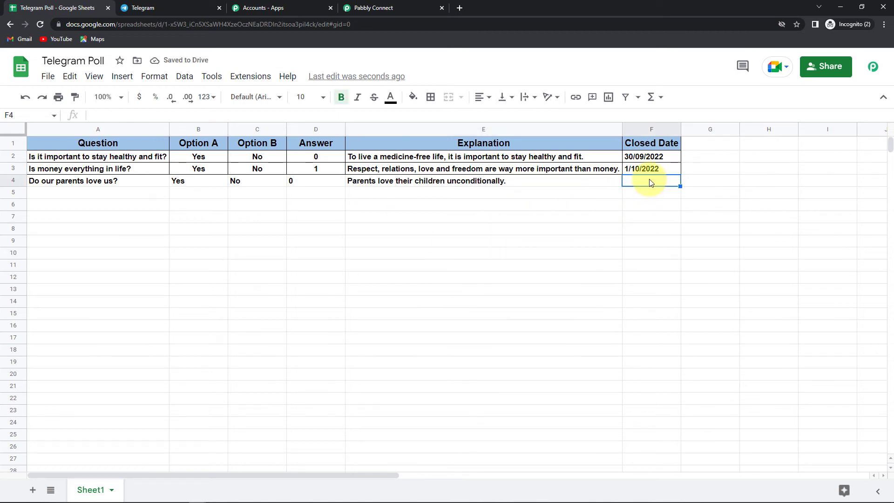
{"action": "type", "text": "01/10/2"}
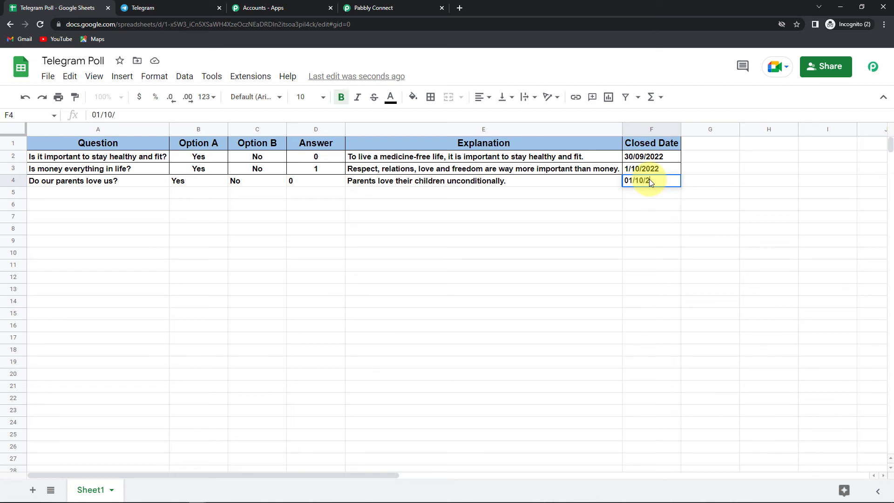
{"action": "type", "text": "022"}
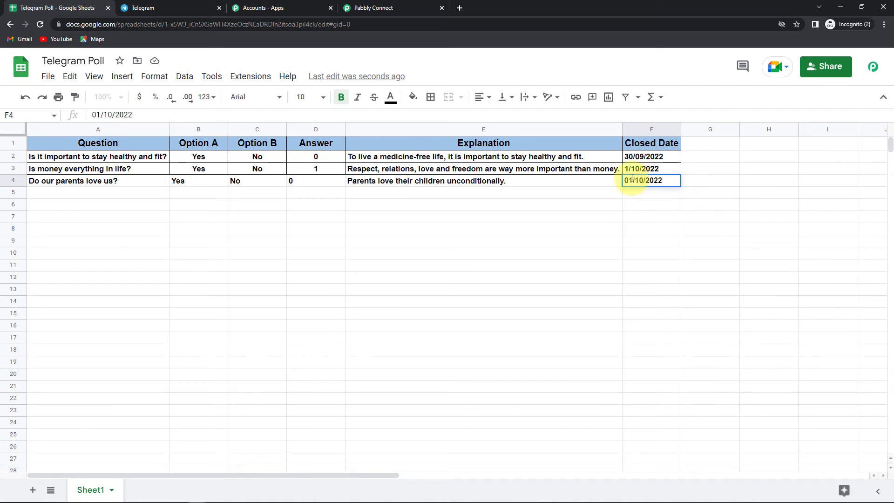
{"action": "left_click", "coordinate": [632, 179]}
{"action": "key", "text": "BackSpace"}
{"action": "type", "text": "3"}
{"action": "left_click", "coordinate": [433, 266]}
- Centre the Option A, Option B and Answer cells B4:D4
{"action": "left_click", "coordinate": [18, 181]}
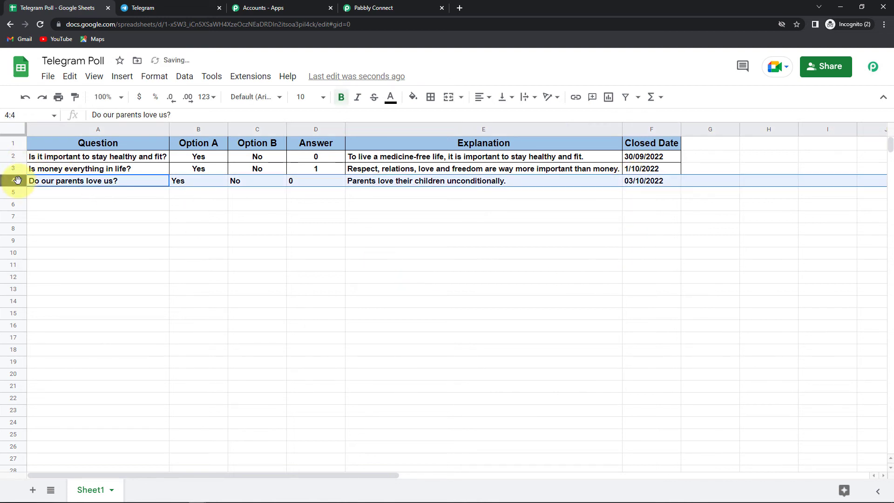
{"action": "left_click_drag", "start_coordinate": [200, 183], "coordinate": [303, 183]}
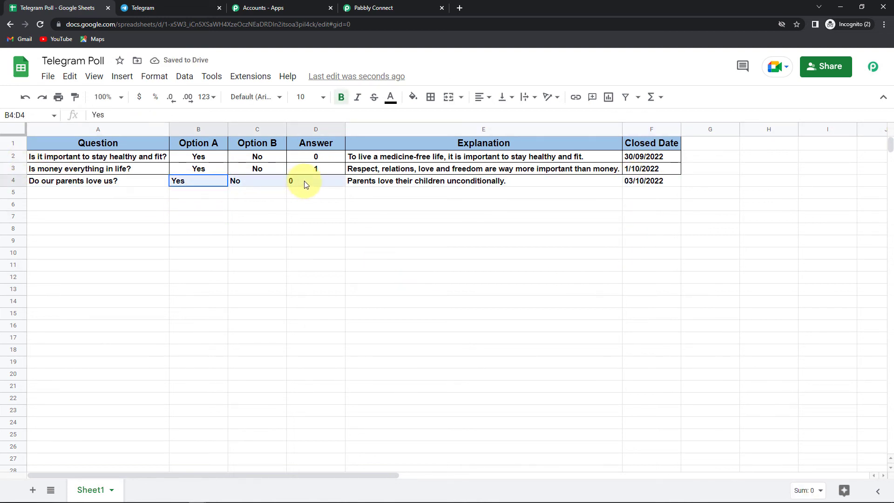
{"action": "left_click", "coordinate": [482, 97]}
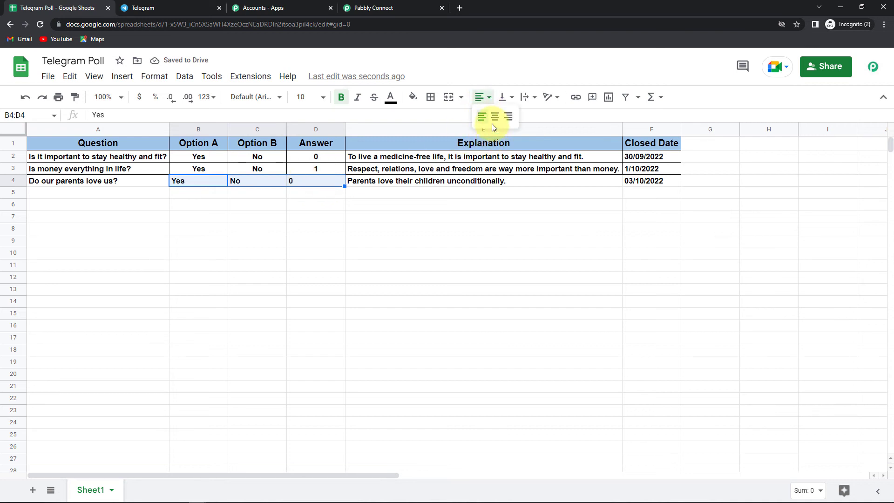
{"action": "left_click", "coordinate": [480, 97]}
{"action": "left_click", "coordinate": [479, 97]}
{"action": "left_click", "coordinate": [494, 116]}
{"action": "left_click", "coordinate": [505, 258]}
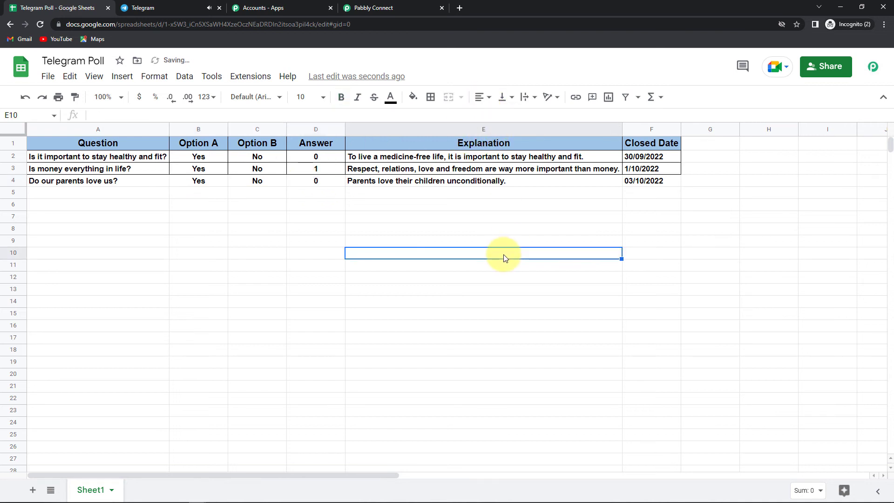
- Check the closing dates of rows 3 and 4 in the spreadsheet
{"action": "left_click", "coordinate": [656, 170]}
{"action": "left_click", "coordinate": [663, 181]}
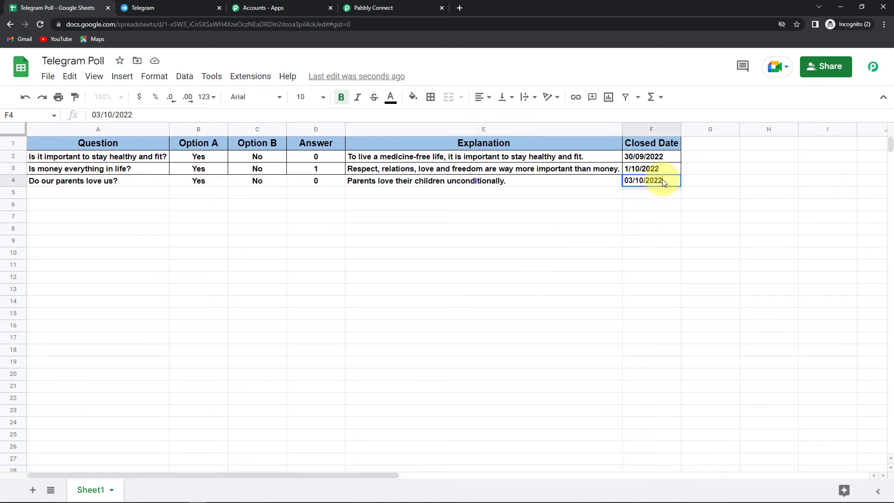
{"action": "left_click", "coordinate": [410, 3]}
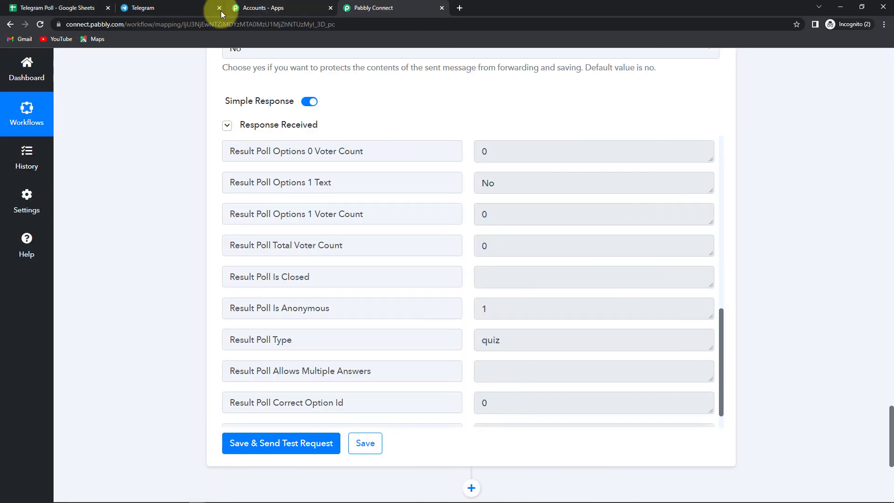
{"action": "left_click", "coordinate": [61, 8]}
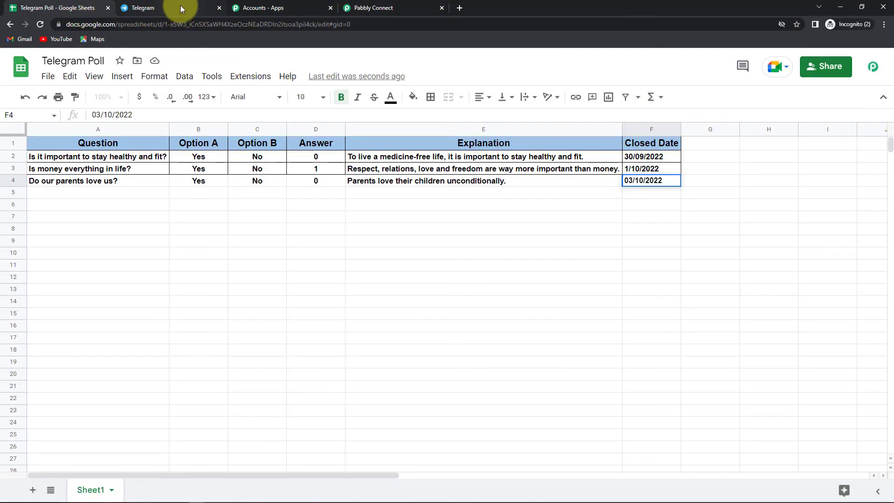
- Answer Yes on the 'Do our parents love us?' quiz in GST123New, then return to Pabbly Connect
{"action": "left_click", "coordinate": [180, 8]}
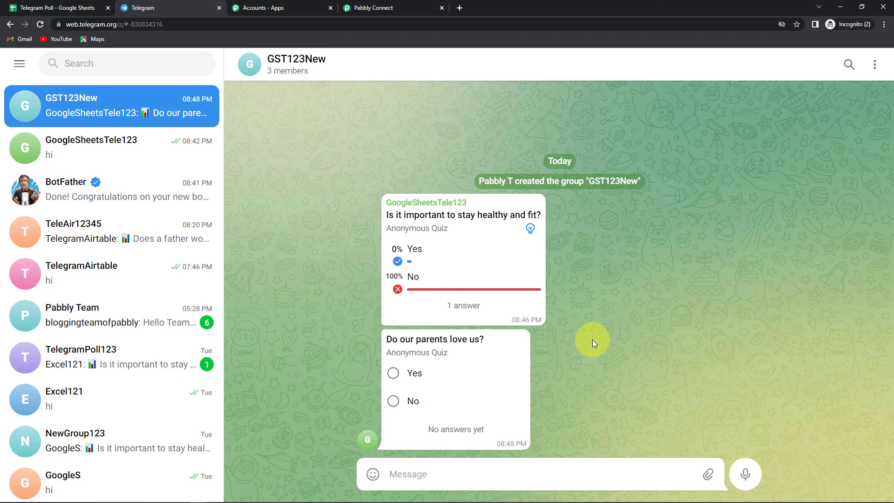
{"action": "left_click", "coordinate": [393, 372]}
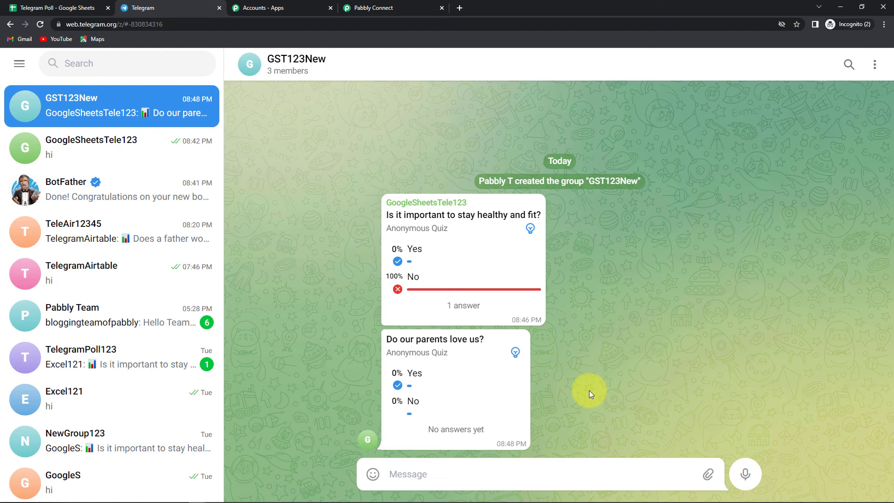
{"action": "left_click", "coordinate": [370, 8]}
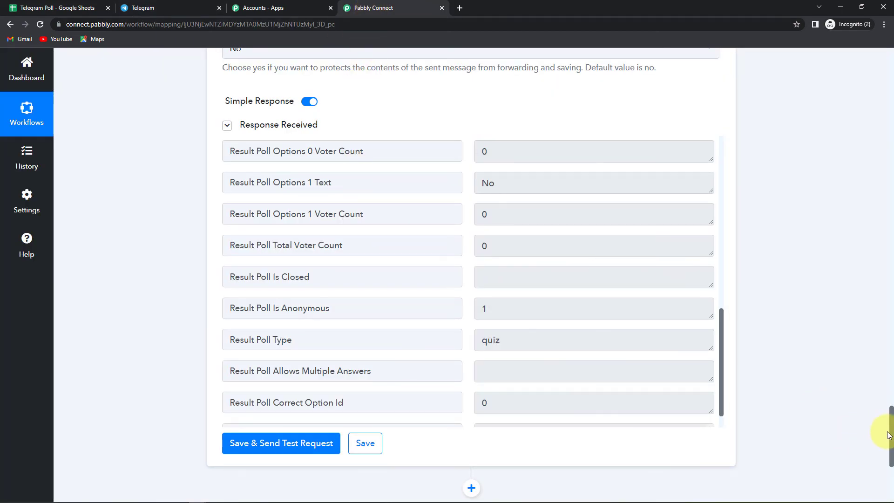
- Scroll to the workflow's top and collapse the Google Sheets trigger into a summary card
{"action": "left_click_drag", "start_coordinate": [889, 429], "coordinate": [890, 307]}
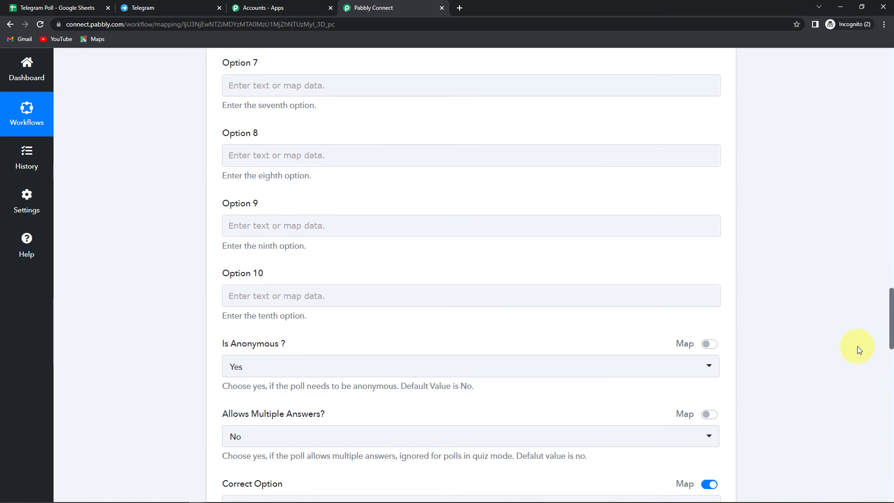
{"action": "scroll", "coordinate": [834, 333], "scroll_direction": "up", "scroll_amount": 15}
{"action": "scroll", "coordinate": [831, 333], "scroll_direction": "up", "scroll_amount": 15}
{"action": "scroll", "coordinate": [800, 382], "scroll_direction": "down", "scroll_amount": 5}
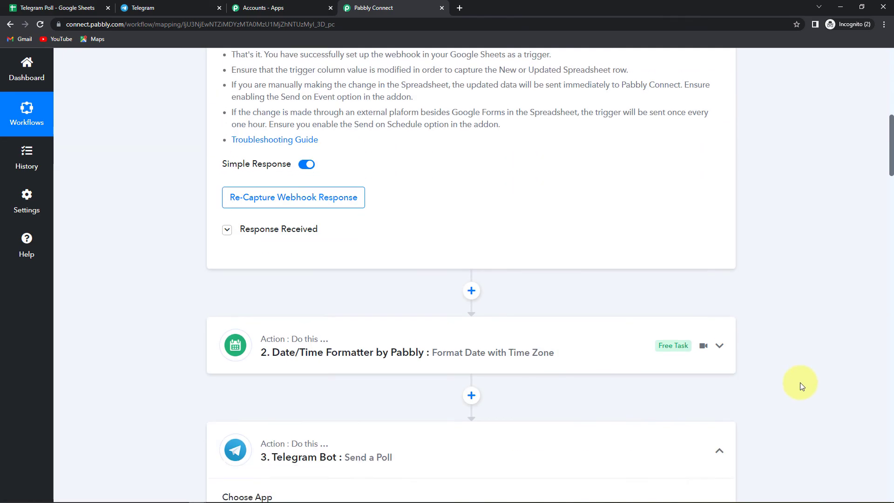
{"action": "scroll", "coordinate": [788, 365], "scroll_direction": "up", "scroll_amount": 20}
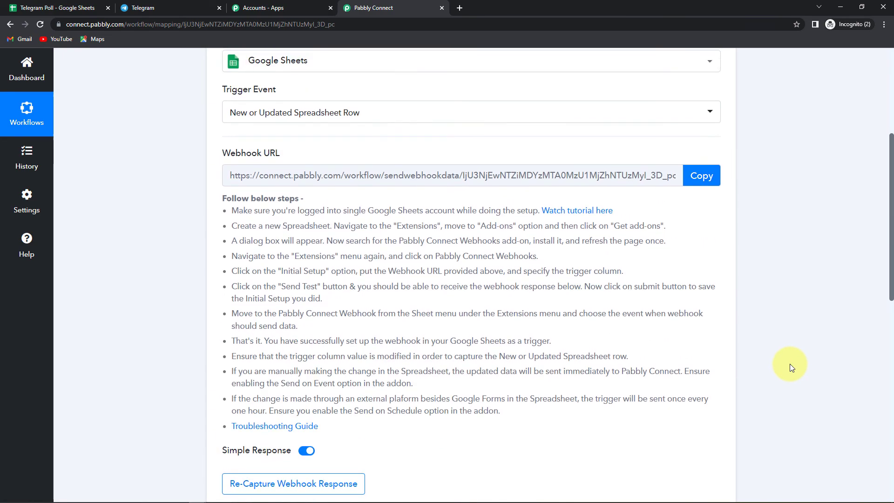
{"action": "left_click", "coordinate": [720, 215]}
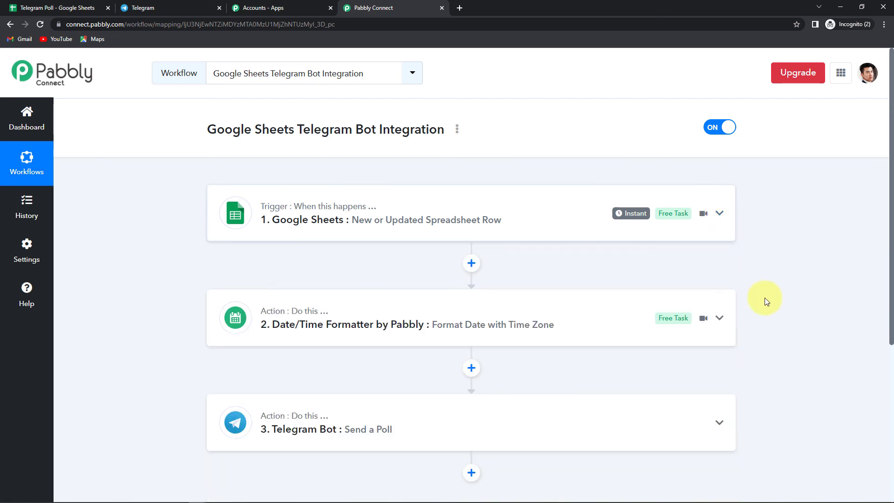